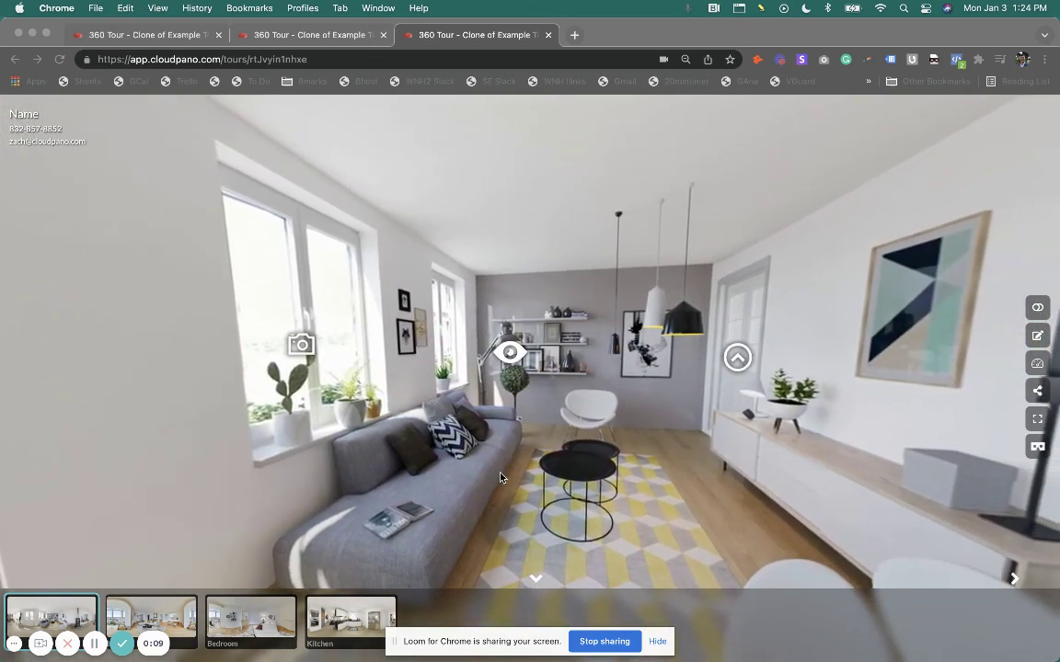
# Step: Look around the first scene, turning toward the left door, the hi hotspot and the window
pyautogui.click(466, 446)
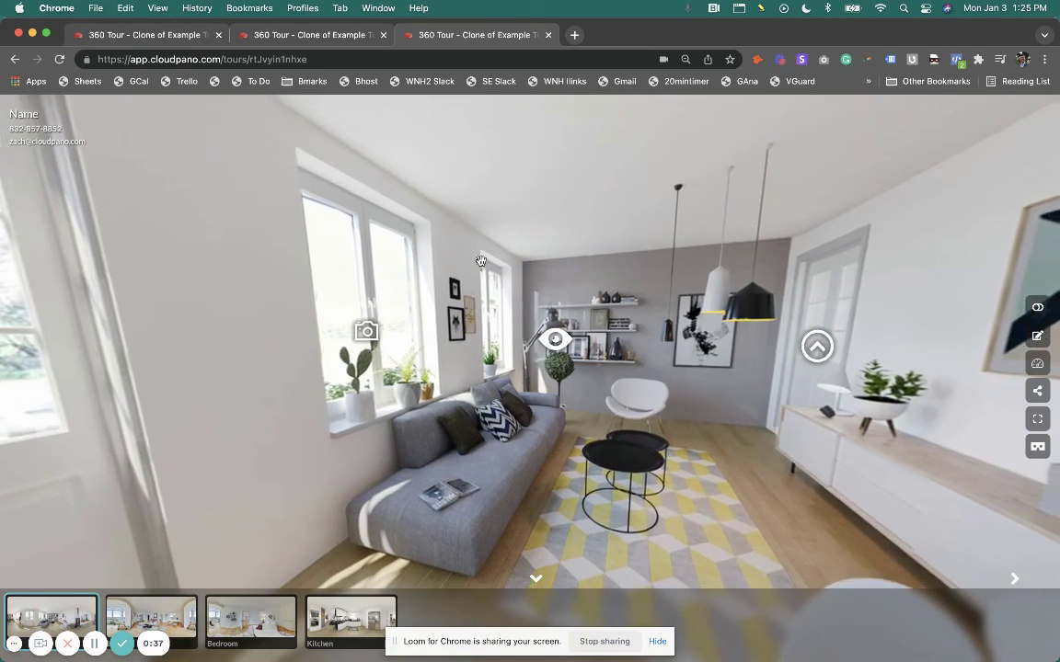
pyautogui.moveTo(595, 329); pyautogui.dragTo(296, 295)
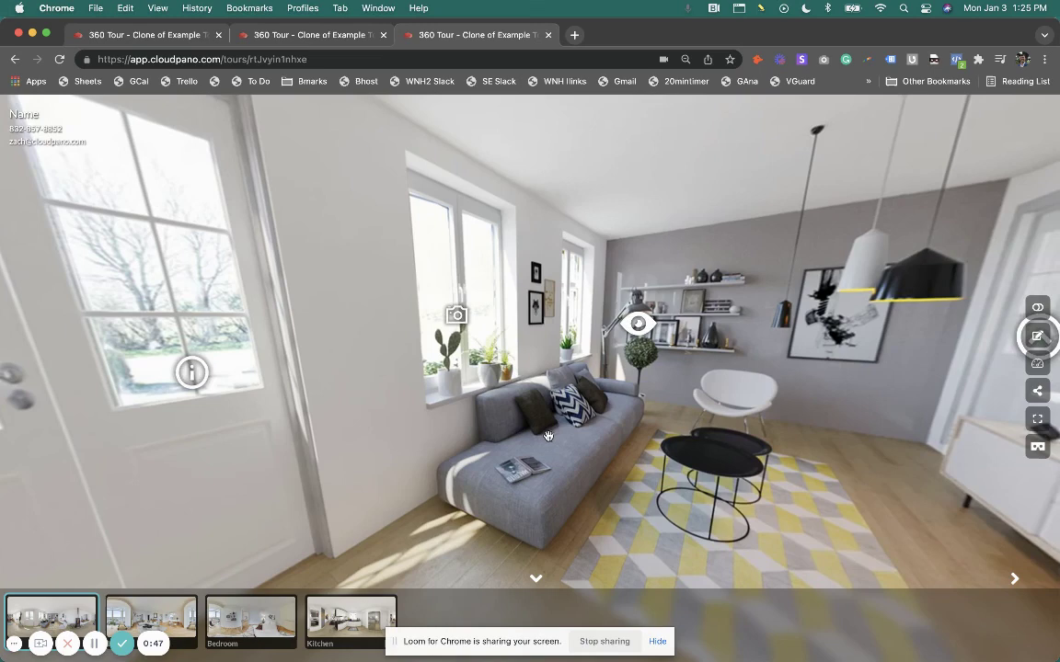
pyautogui.moveTo(550, 436); pyautogui.dragTo(570, 433)
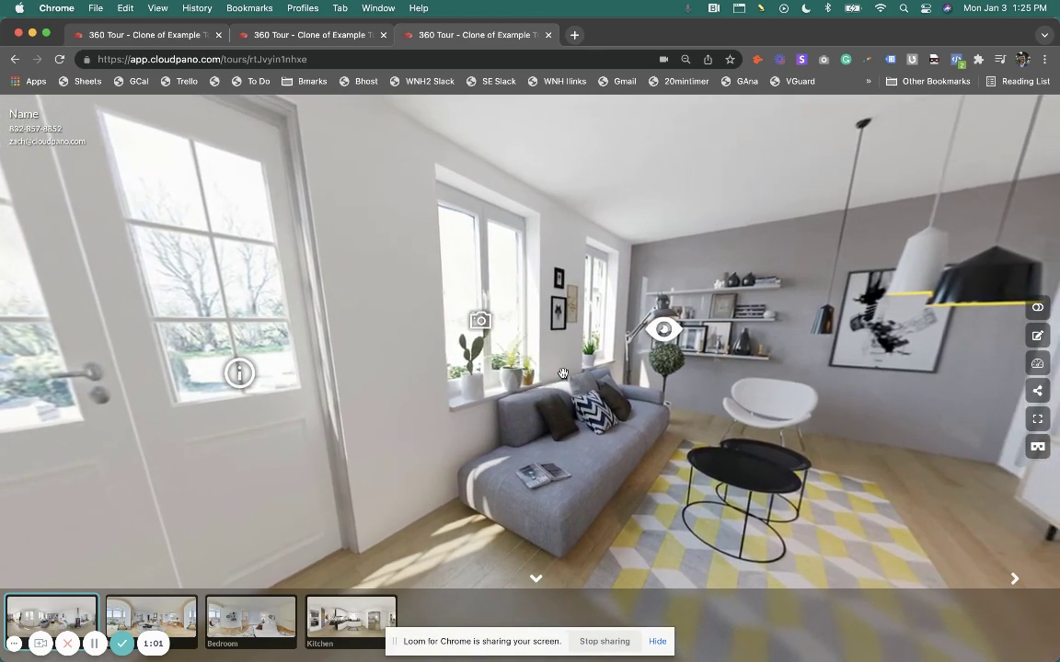
pyautogui.moveTo(638, 324)
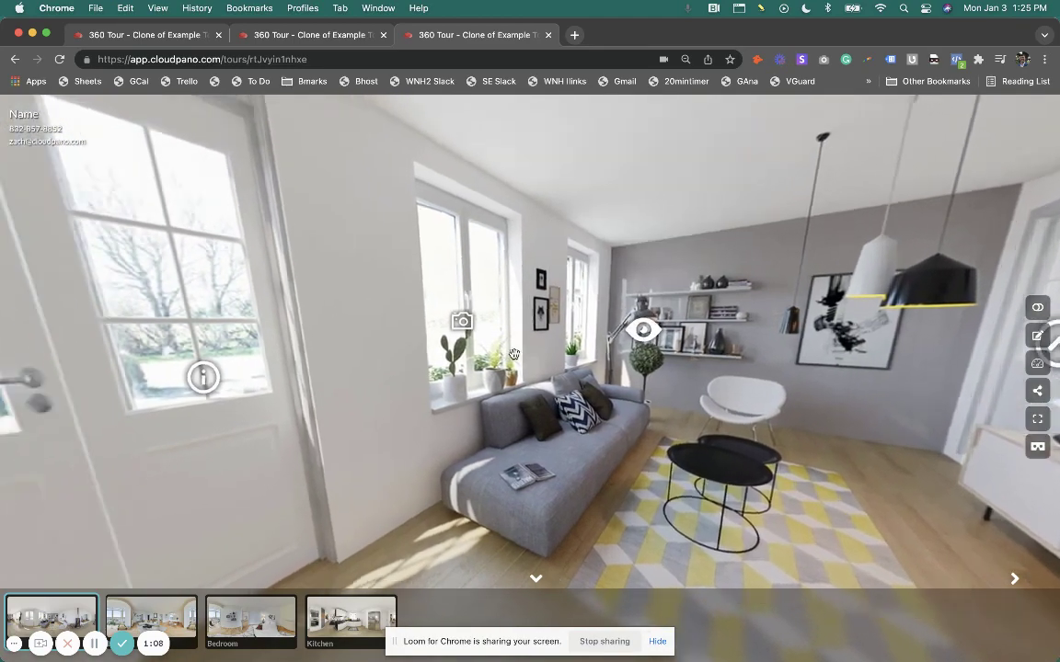
pyautogui.moveTo(633, 333); pyautogui.dragTo(865, 342)
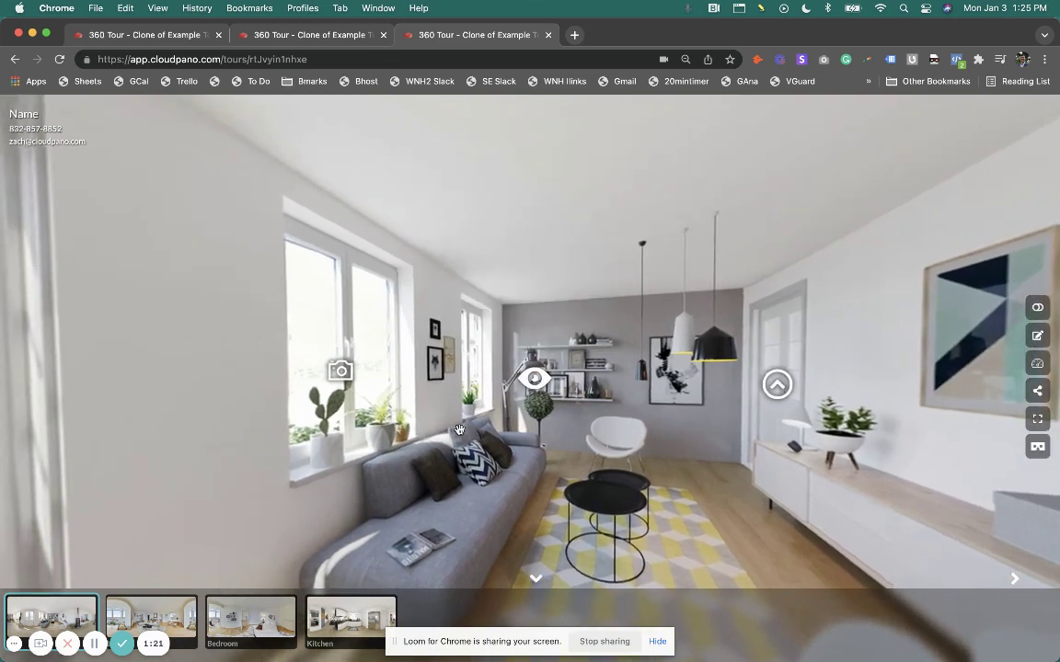
pyautogui.moveTo(441, 433); pyautogui.dragTo(493, 429)
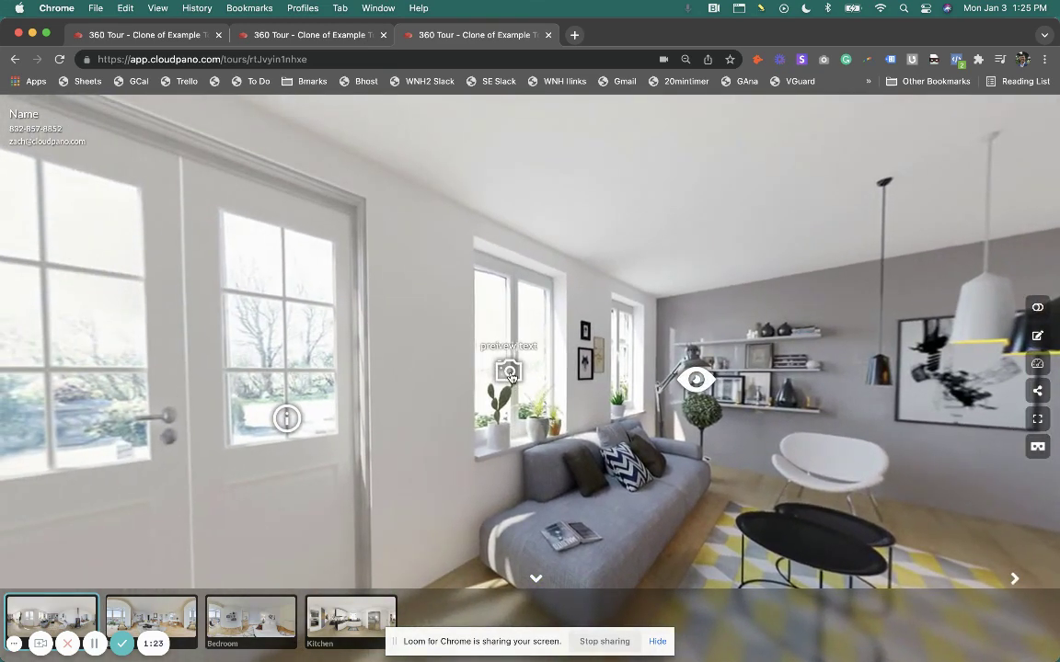
# Step: Open the camera hotspot's image gallery, browse to the next image, and close it
pyautogui.click(510, 373)
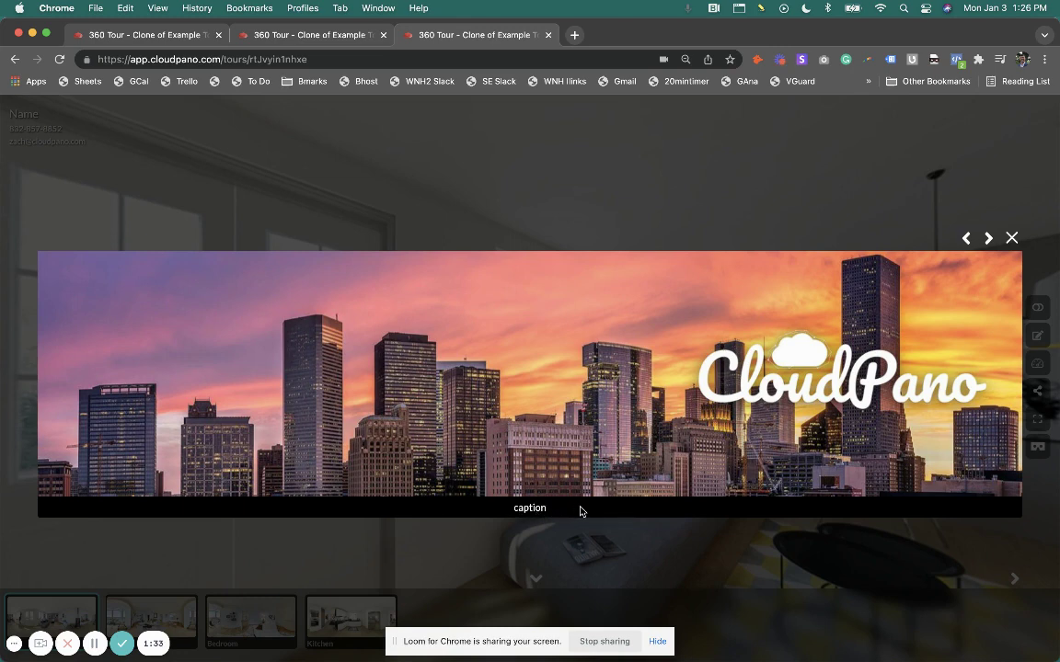
pyautogui.click(1011, 239)
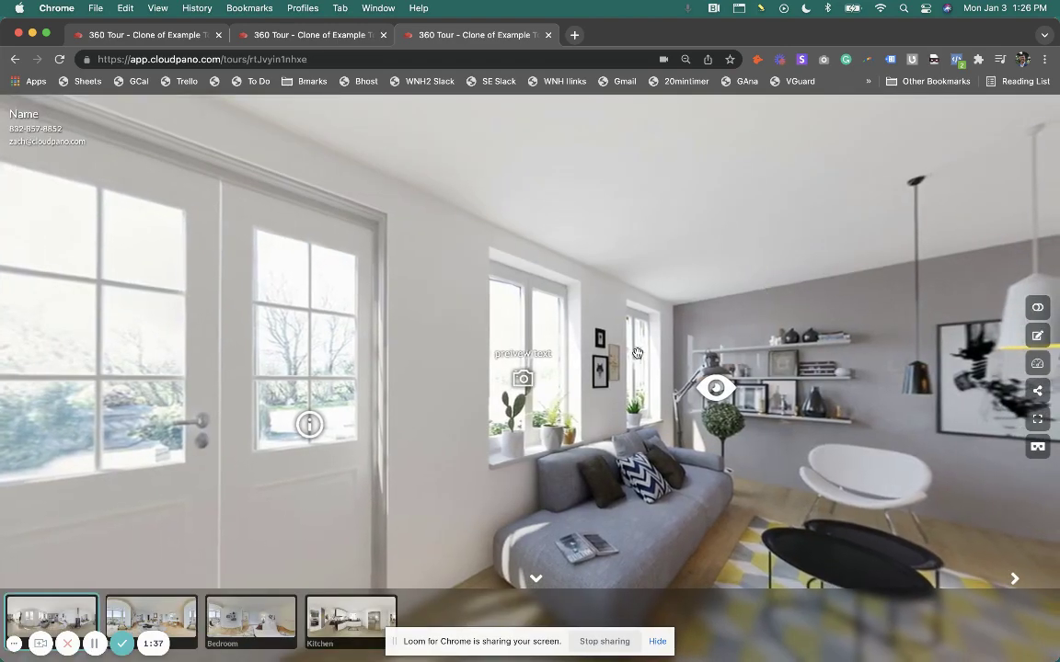
pyautogui.click(529, 378)
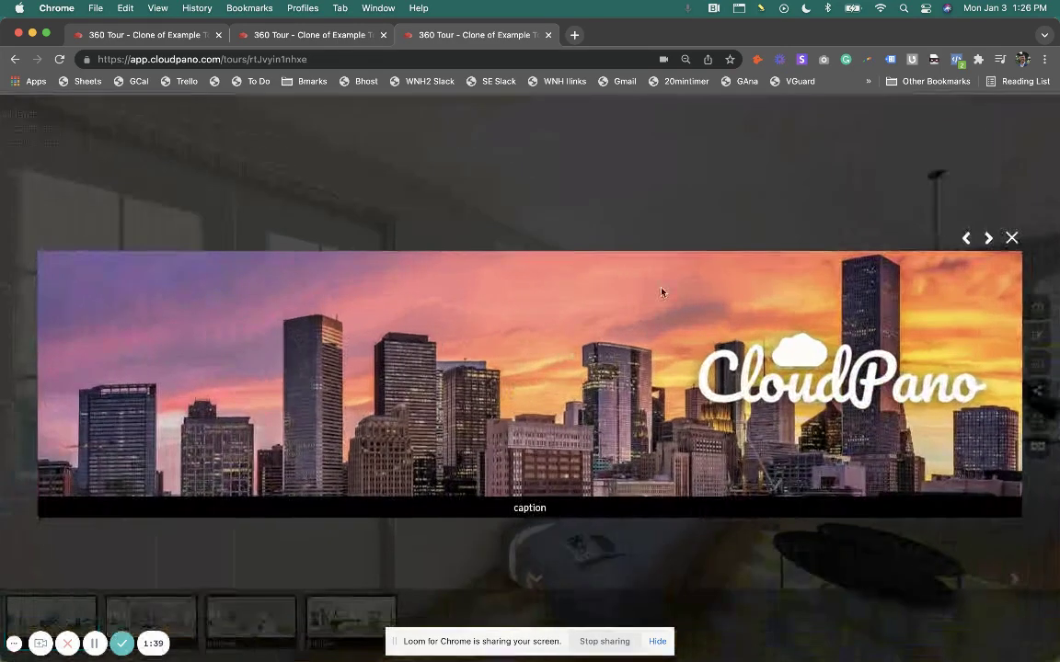
pyautogui.click(987, 239)
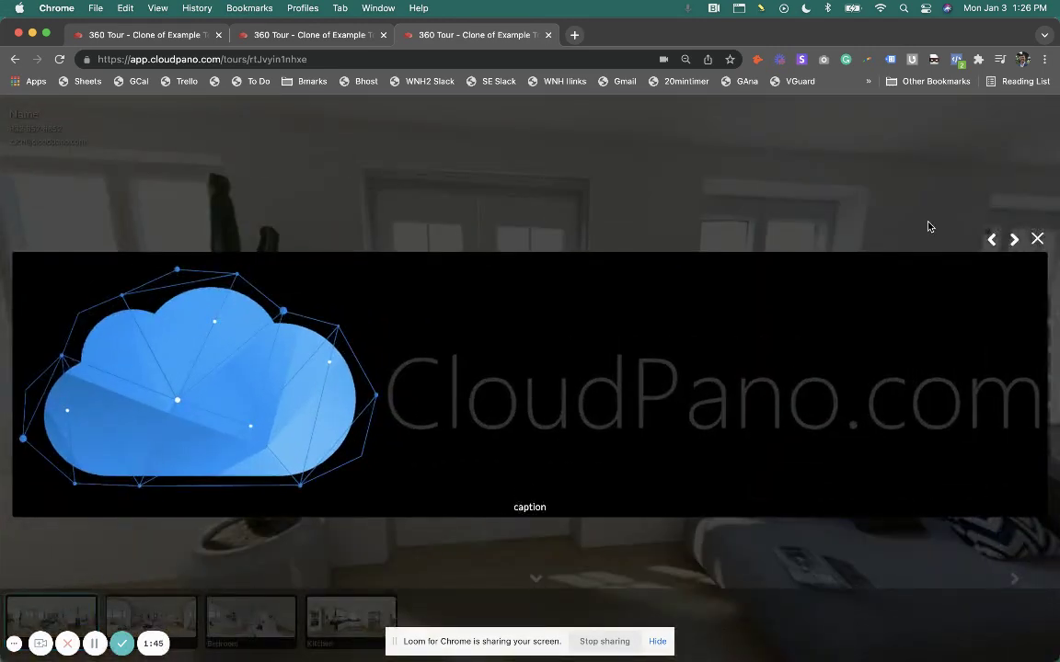
pyautogui.click(1044, 241)
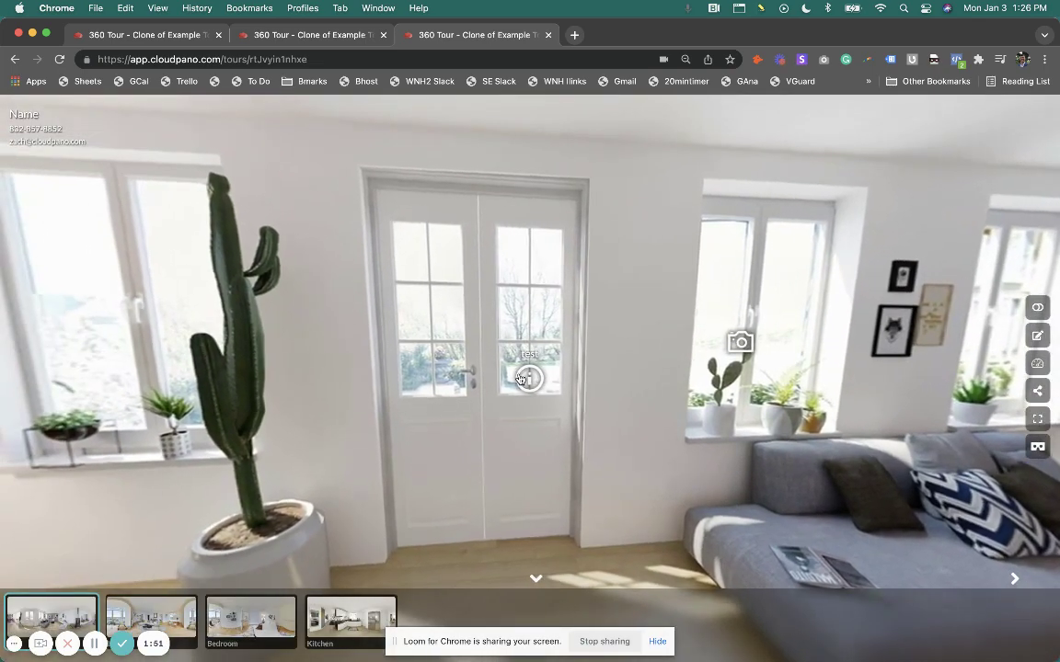
# Step: Reopen and close the cloud-logo and skyline image popups
pyautogui.click(521, 379)
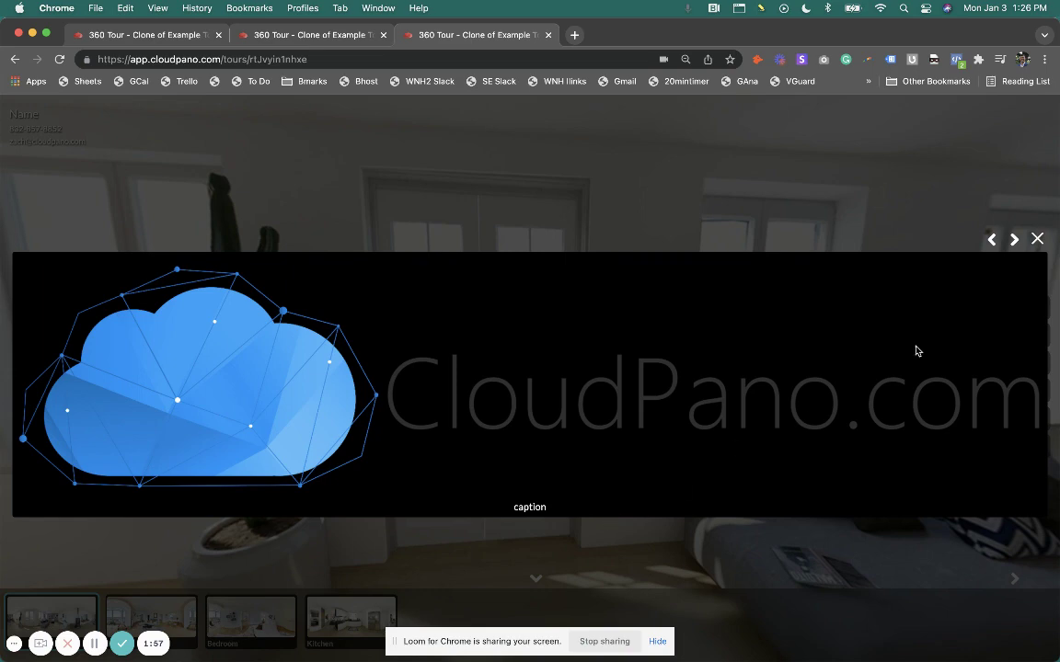
pyautogui.click(1016, 241)
pyautogui.click(551, 374)
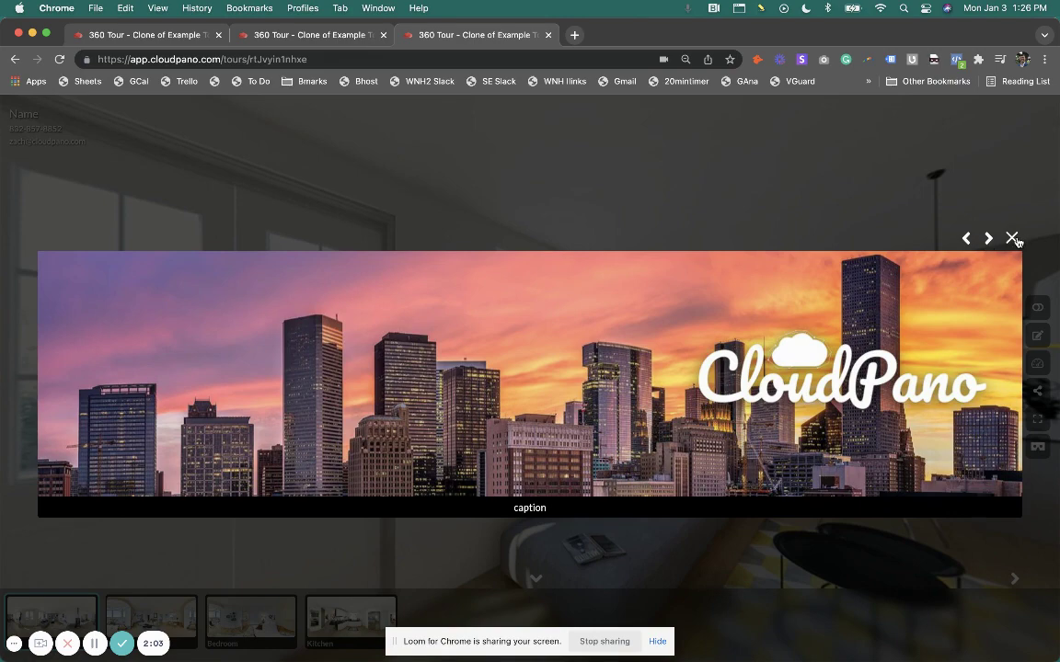
pyautogui.click(1015, 241)
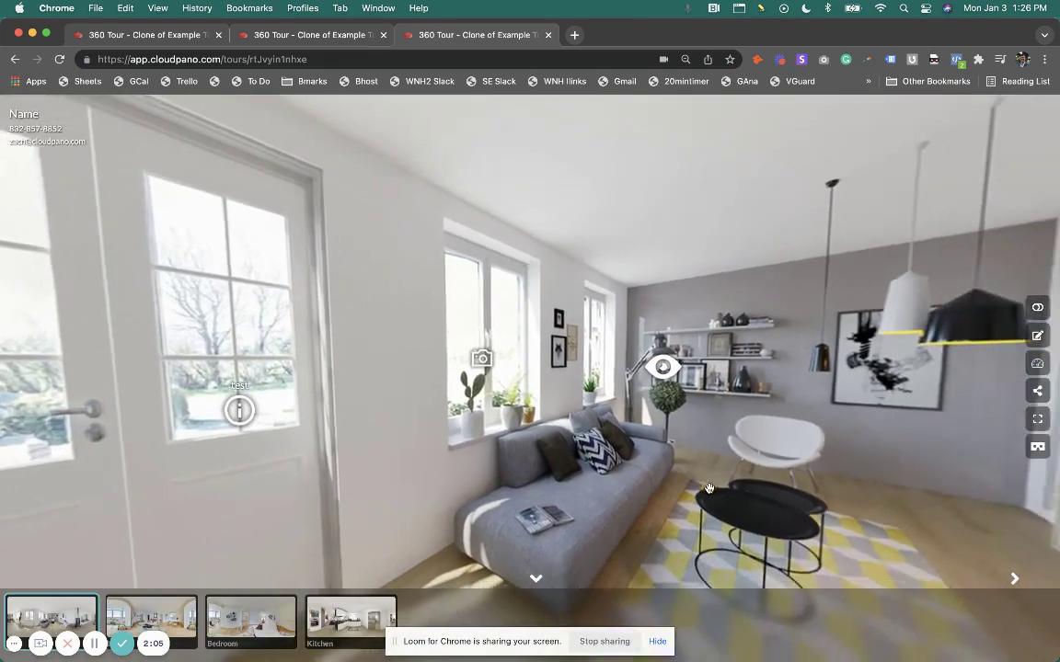
# Step: Turn toward the living room and browse the camera hotspot's gallery images again
pyautogui.moveTo(920, 478)
pyautogui.mouseDown()
pyautogui.moveTo(579, 480)
pyautogui.moveTo(863, 493)
pyautogui.mouseUp()
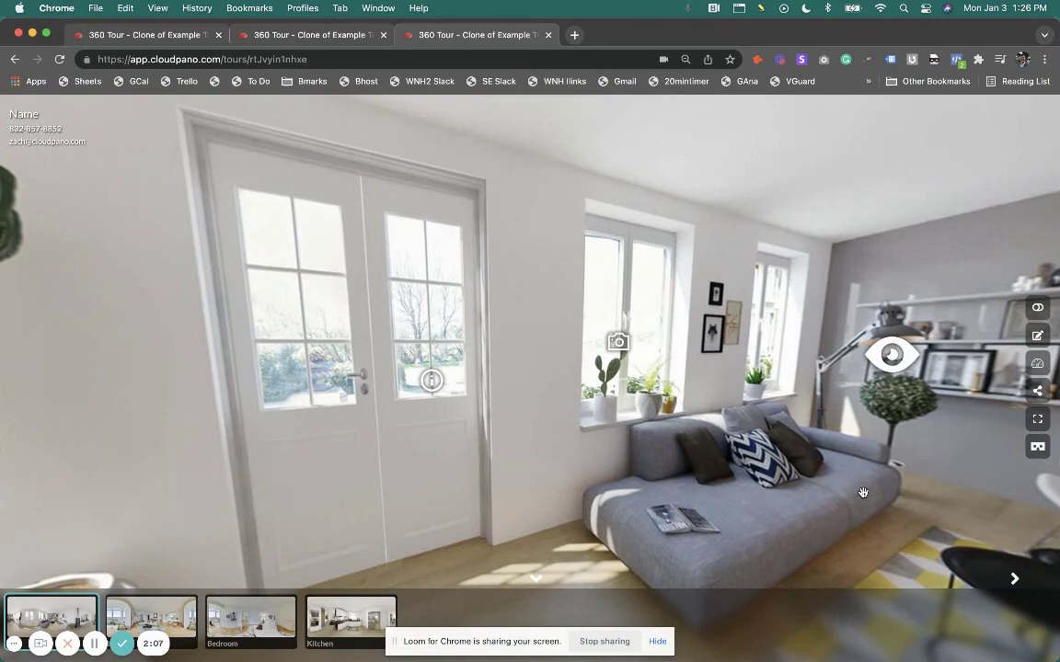
pyautogui.click(614, 342)
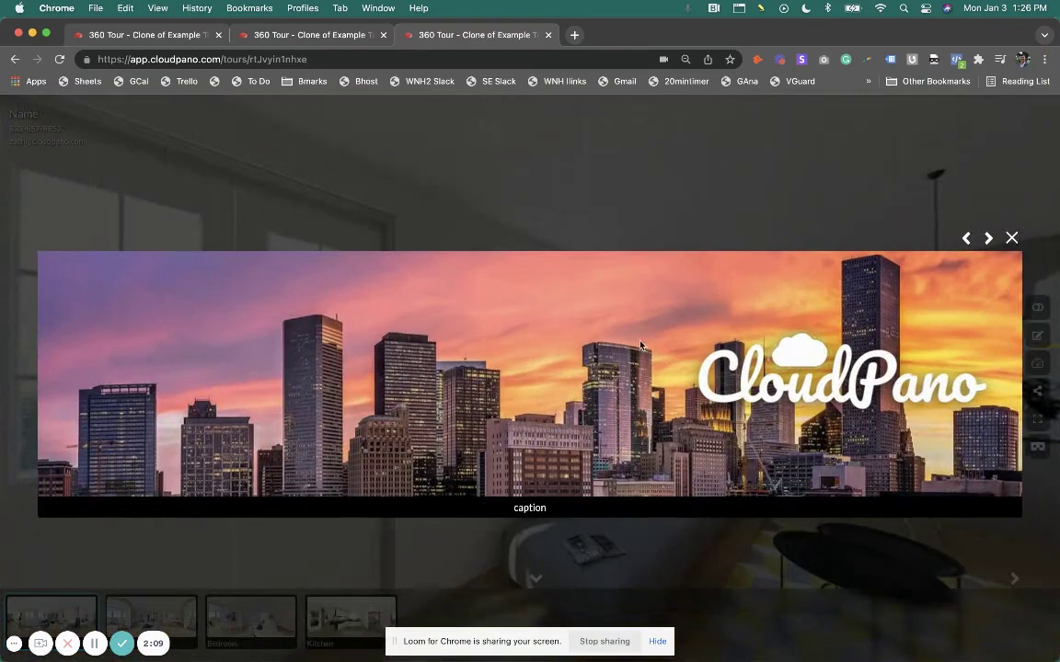
pyautogui.click(965, 241)
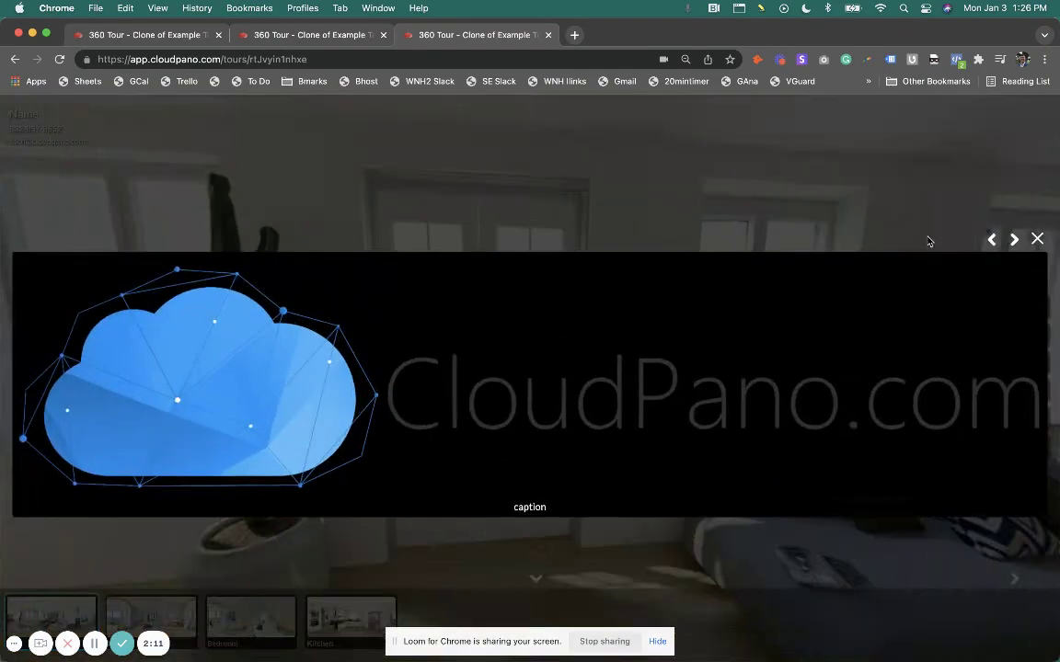
pyautogui.click(1037, 240)
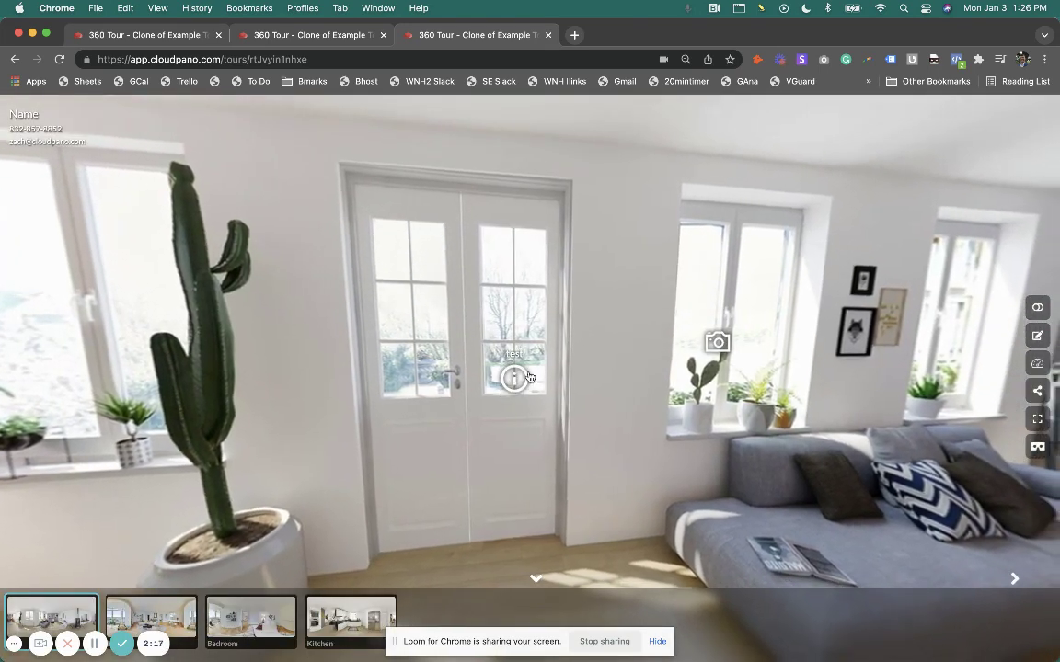
pyautogui.click(708, 343)
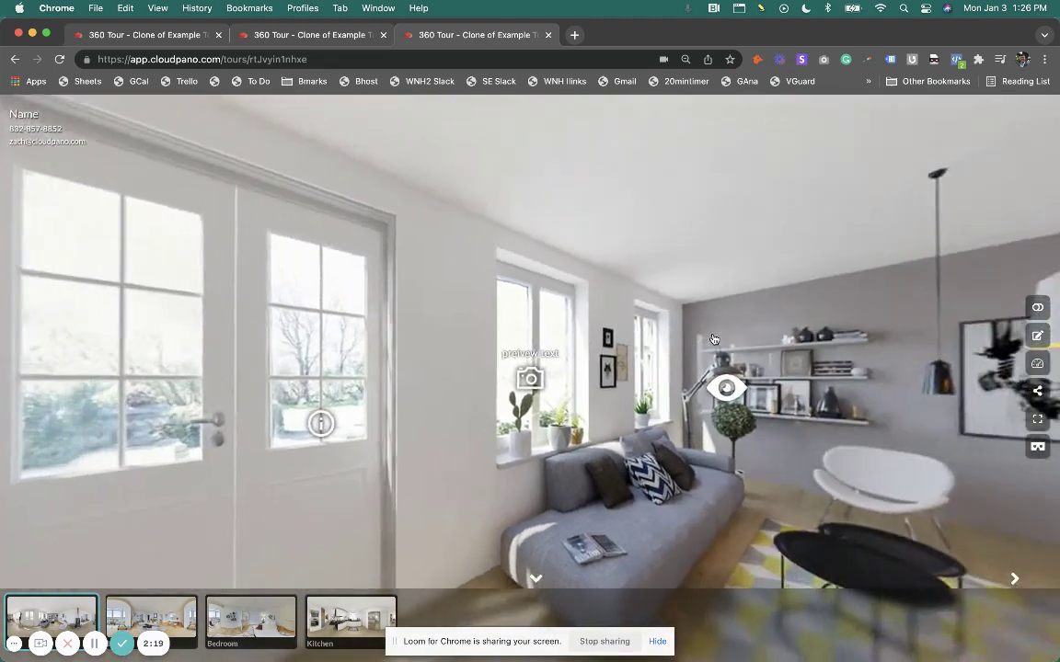
pyautogui.click(986, 240)
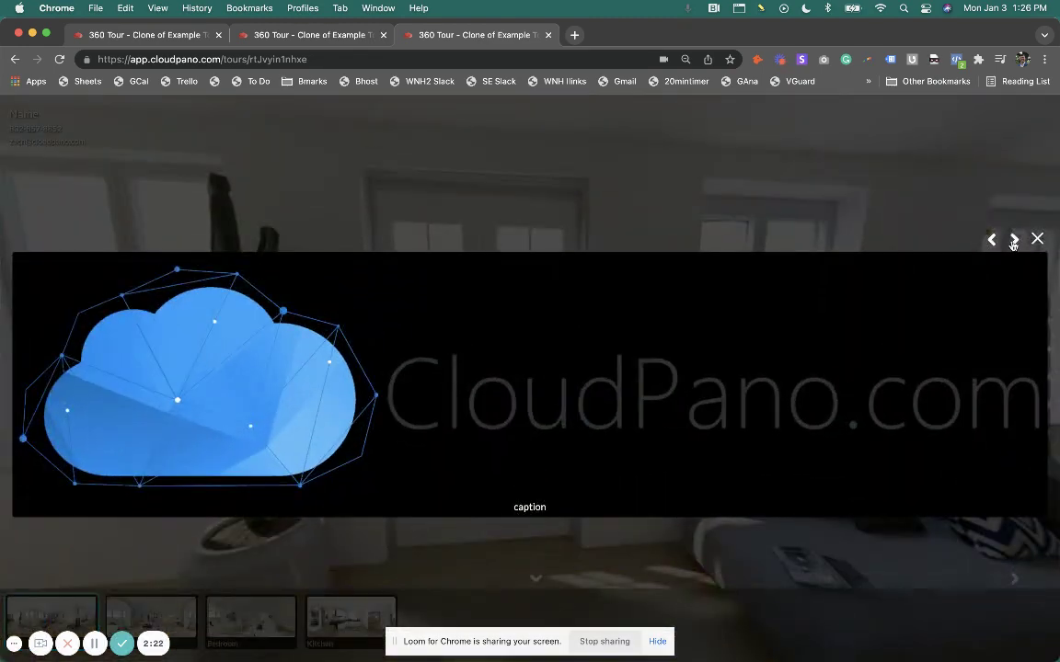
pyautogui.click(1013, 241)
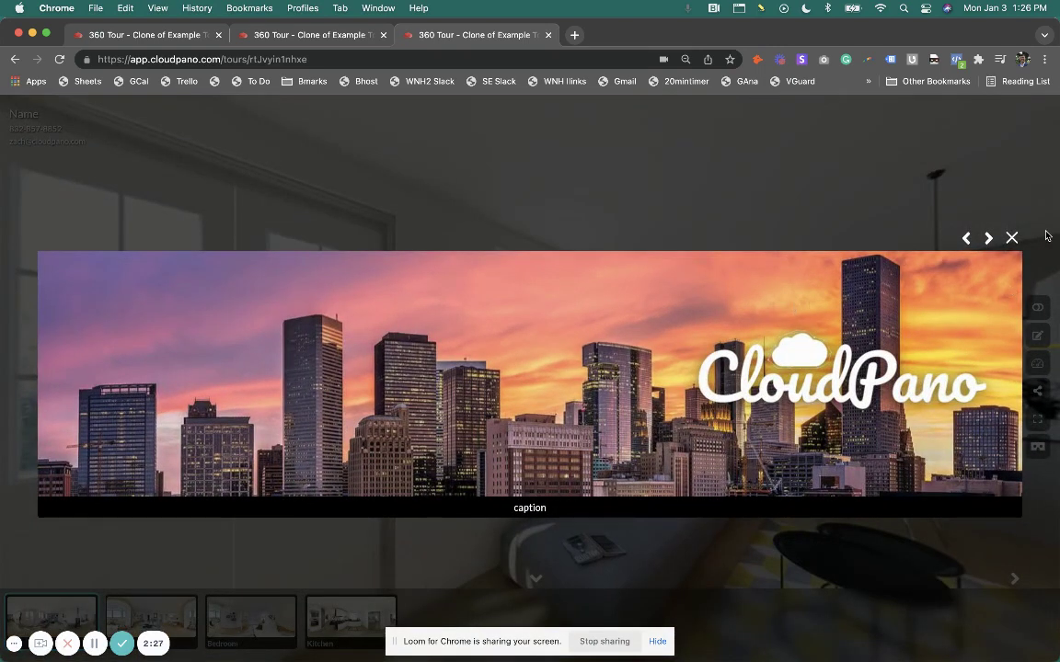
pyautogui.click(1013, 238)
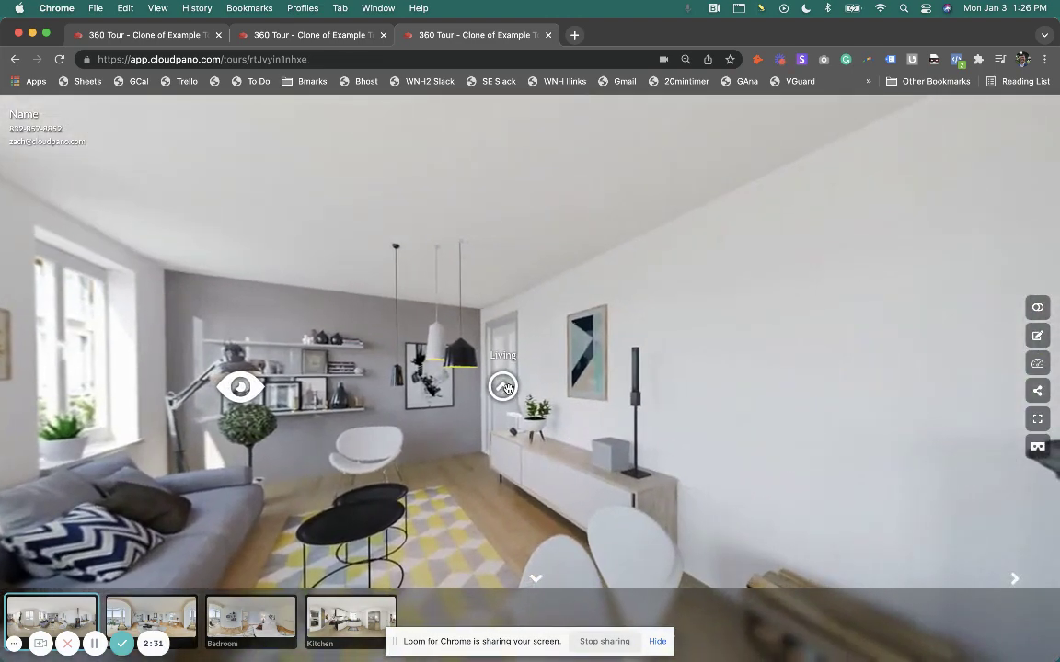
# Step: Go to the second scene and open the 'test' hotspot's popup on the YouTube video
pyautogui.click(504, 386)
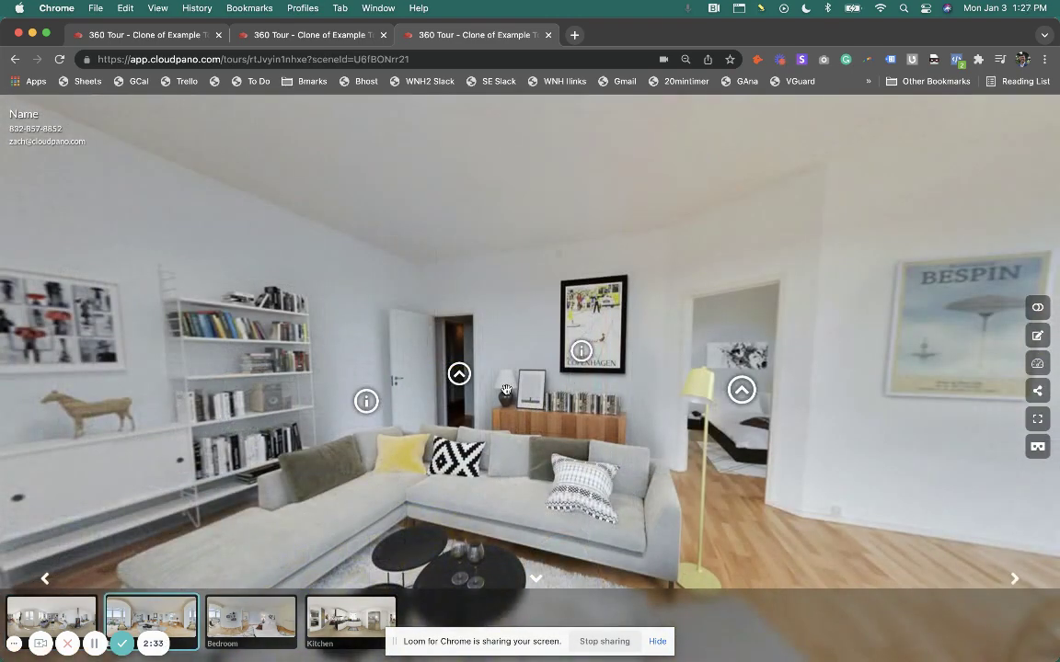
pyautogui.click(579, 351)
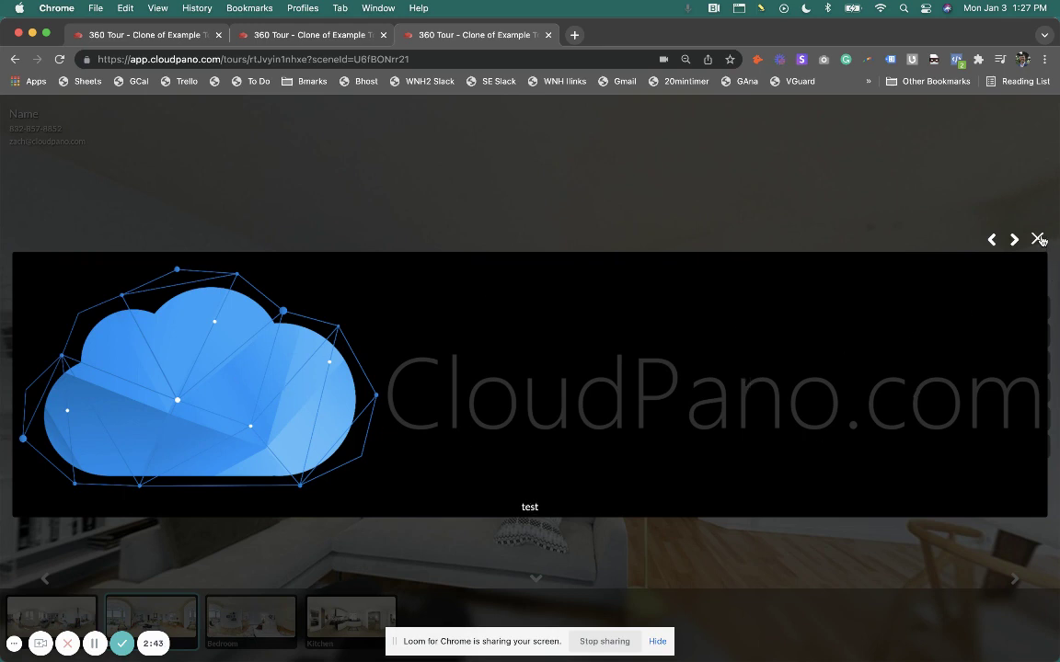
pyautogui.click(993, 239)
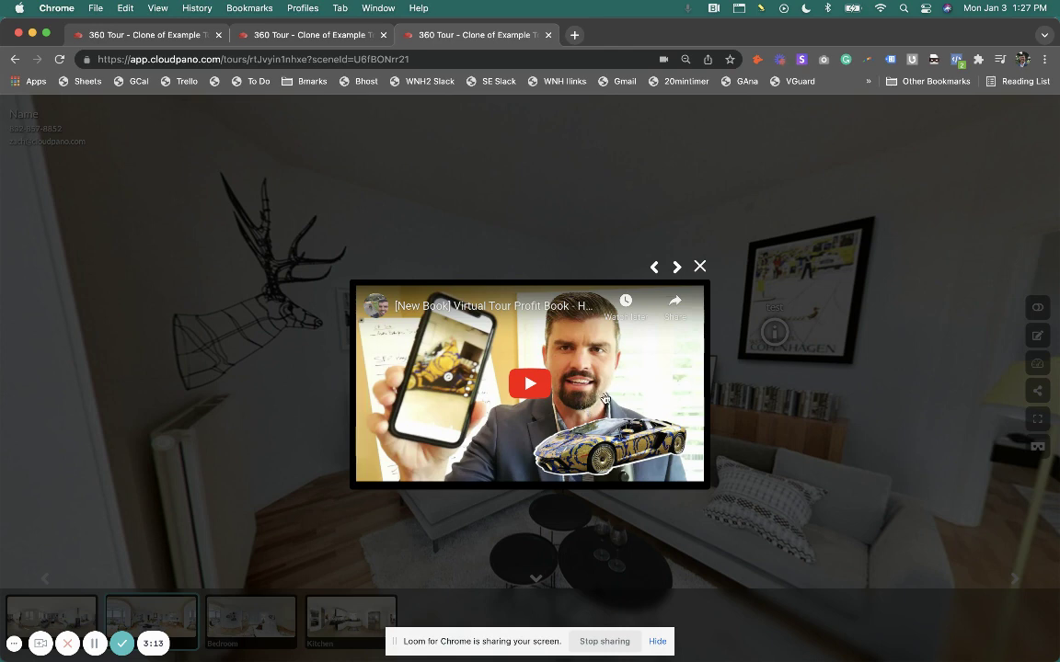
# Step: Advance past the video item, dismiss the browser context menu, and close the media popup
pyautogui.click(678, 267)
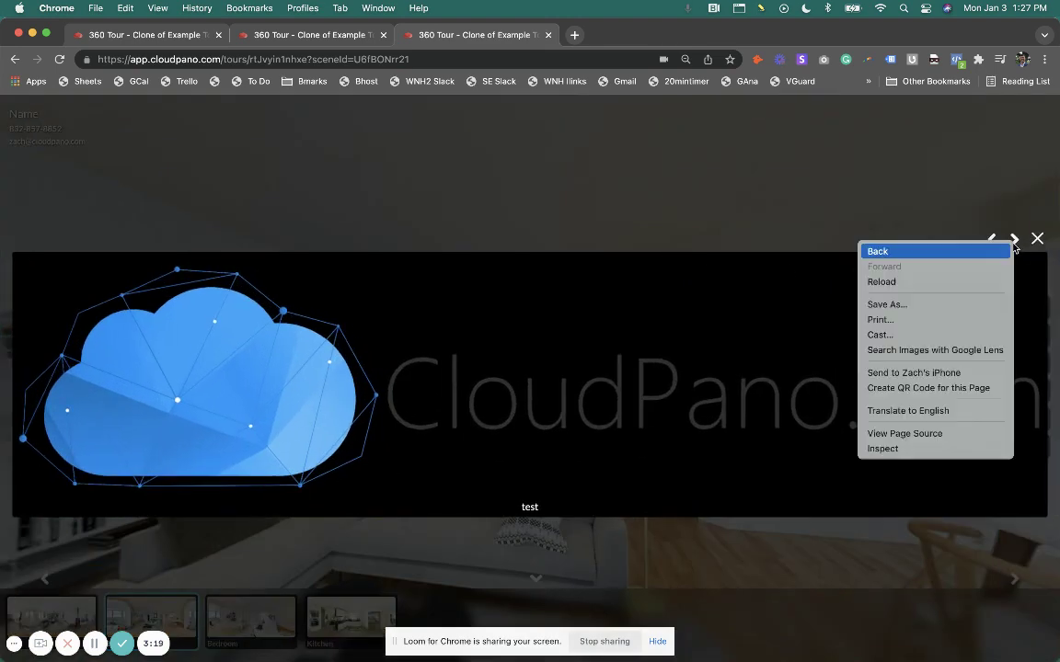
pyautogui.click(1015, 243)
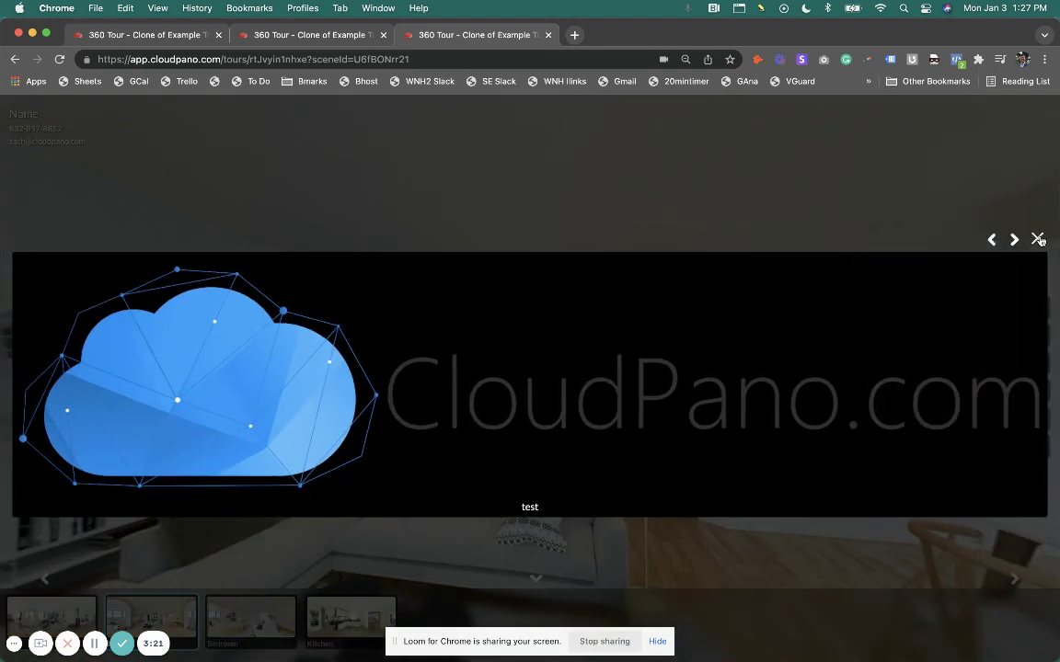
pyautogui.click(1039, 240)
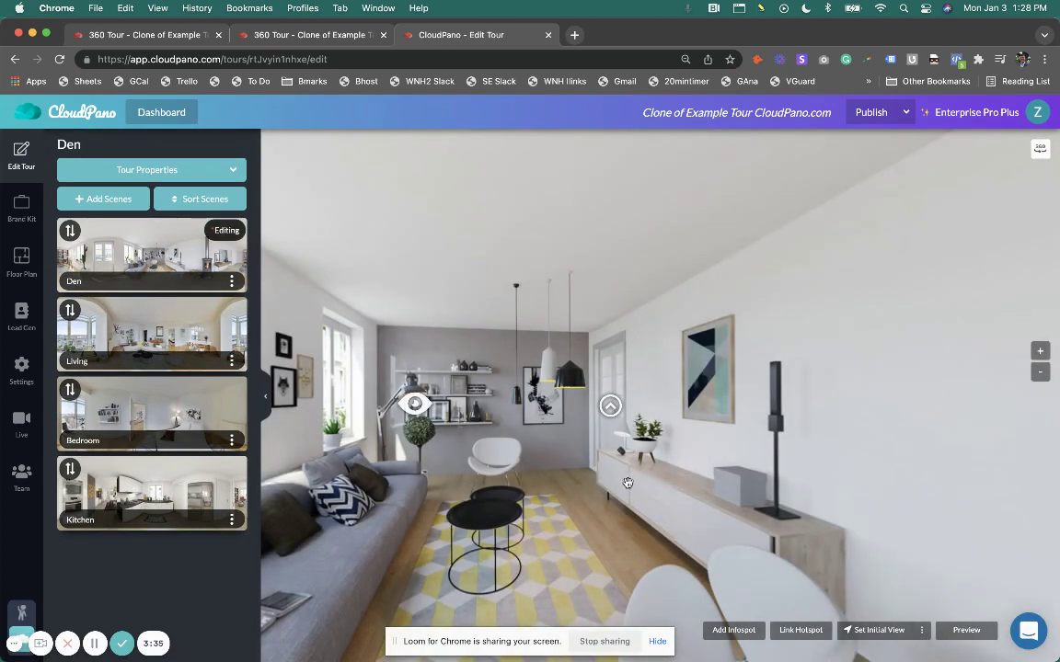
# Step: Rotate the Den panorama, then switch to editing the Living scene
pyautogui.moveTo(627, 482); pyautogui.dragTo(699, 482)
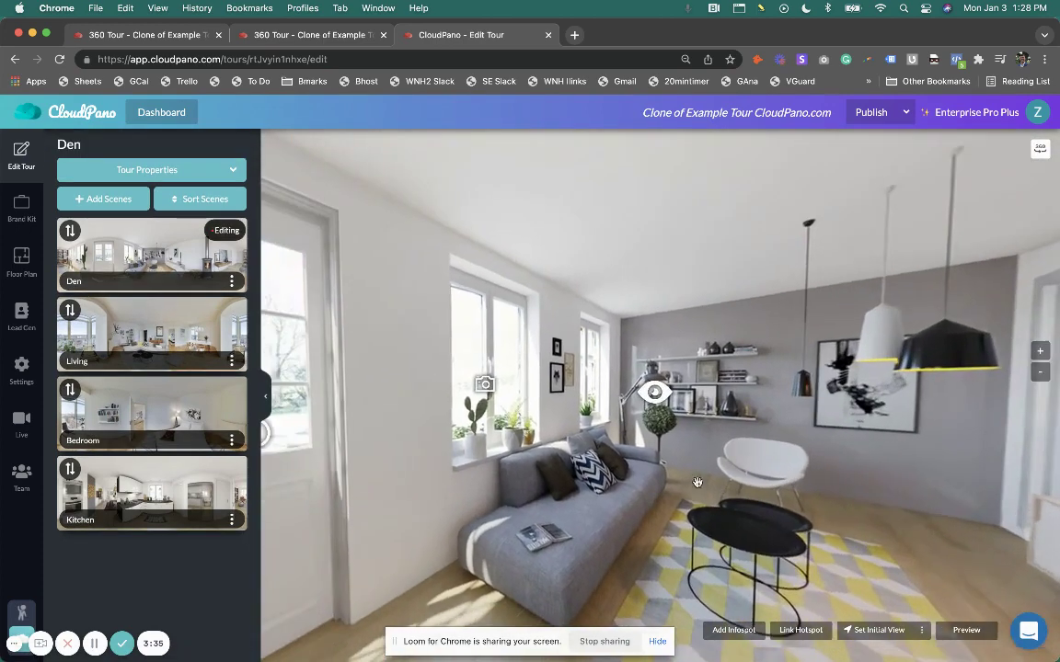
pyautogui.moveTo(356, 423)
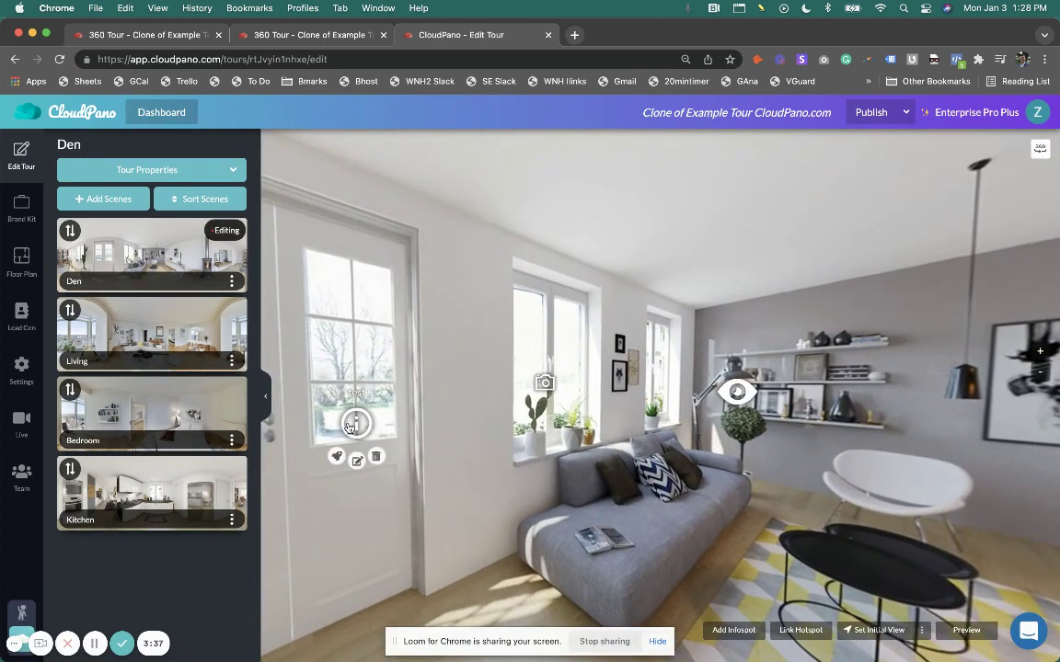
pyautogui.click(147, 330)
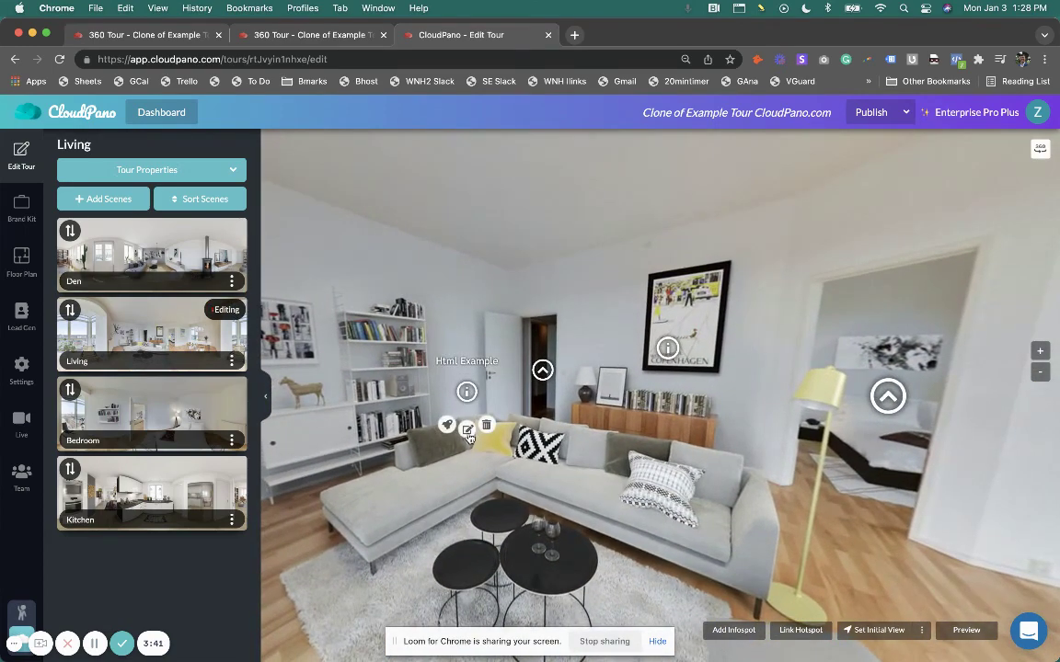
# Step: Open the Html Example info spot's edit panel and browse its hotspot icon library
pyautogui.click(469, 429)
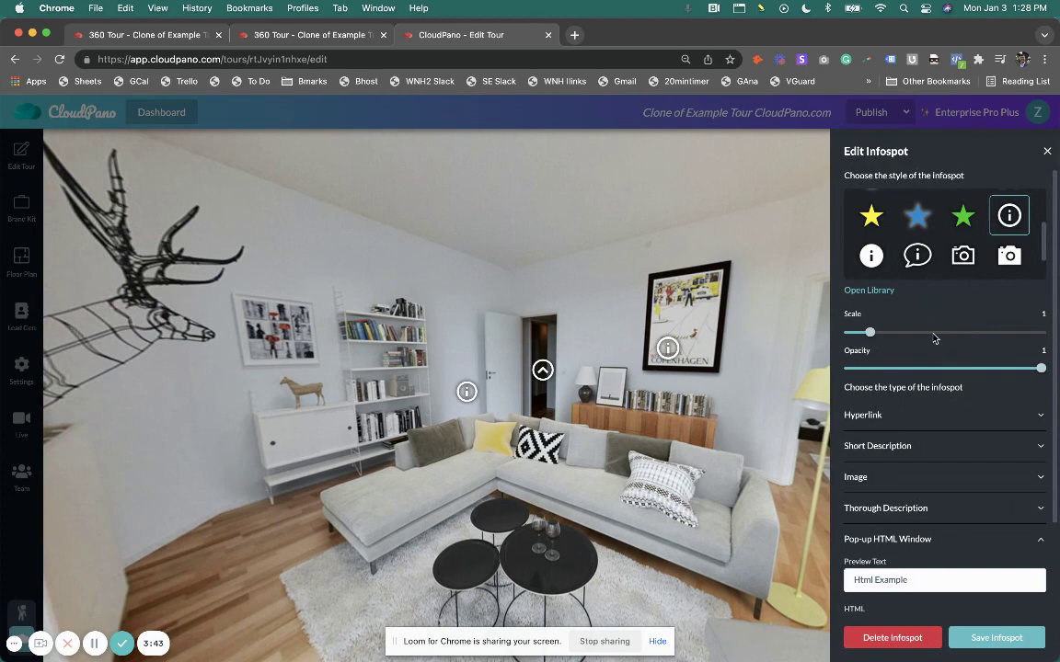
pyautogui.scroll(2, 970, 237)
pyautogui.scroll(2, 969, 237)
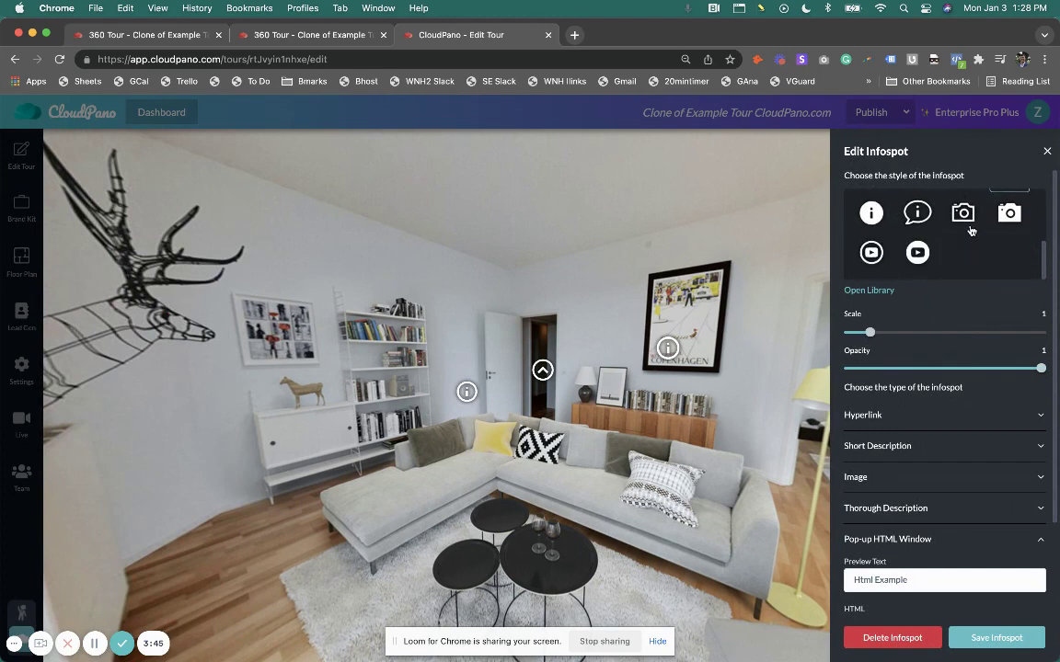
pyautogui.scroll(2, 969, 238)
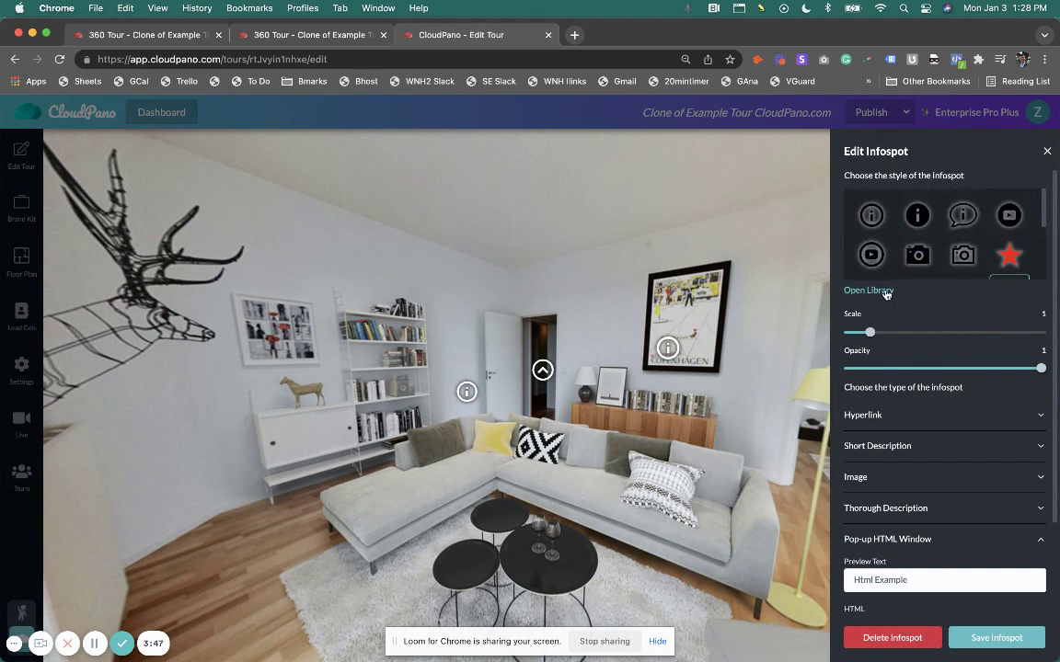
pyautogui.click(868, 291)
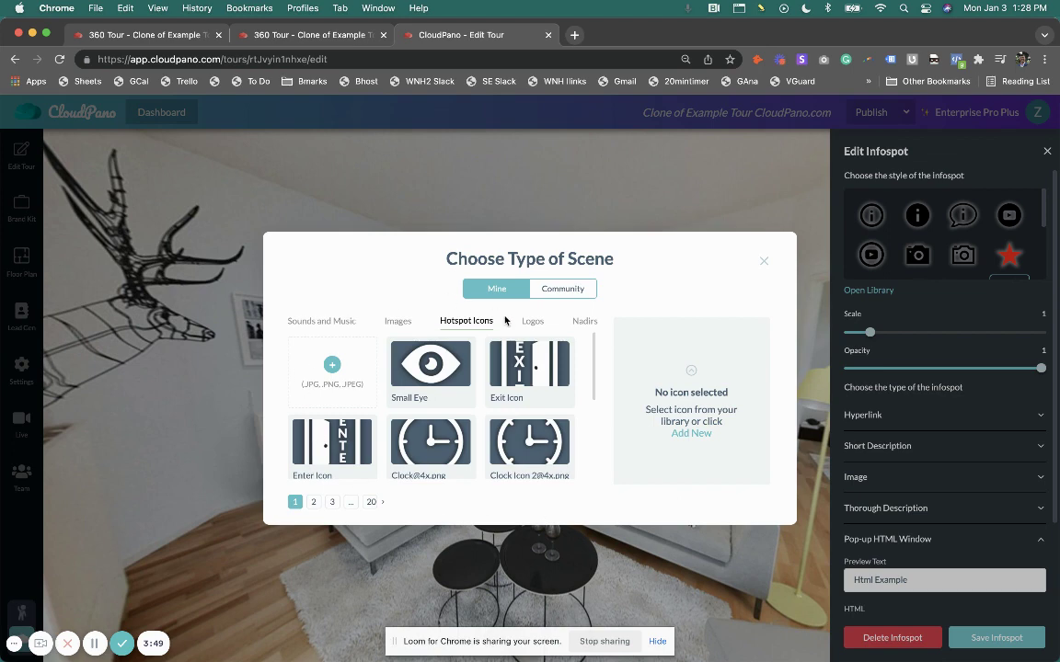
pyautogui.scroll(-5, 524, 417)
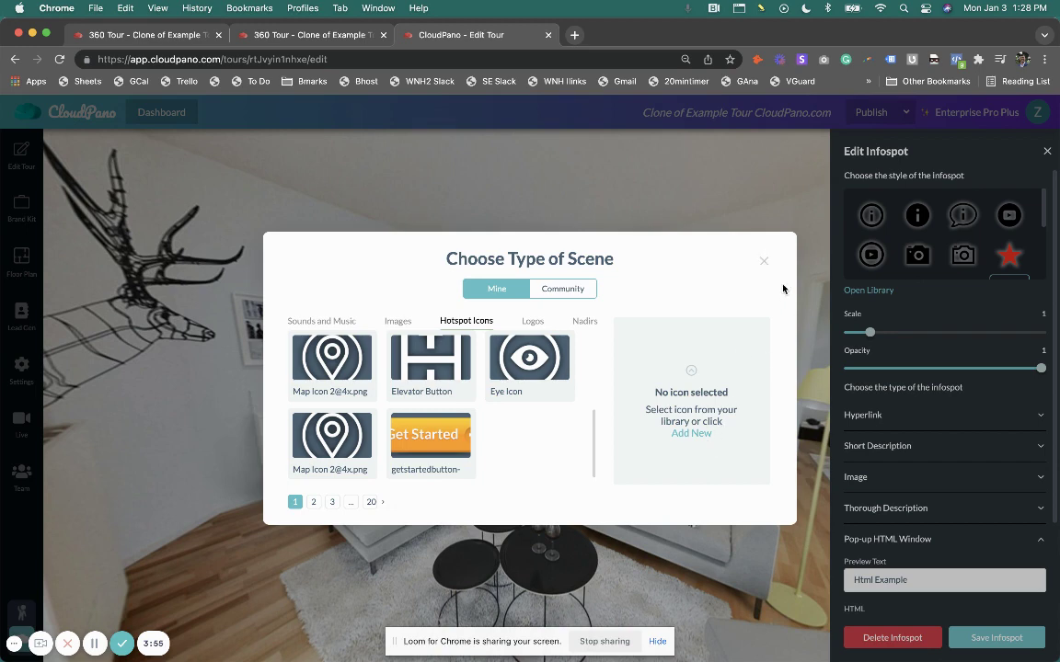
# Step: Close the icon library without choosing an icon and raise the Scale to 1.9
pyautogui.click(762, 262)
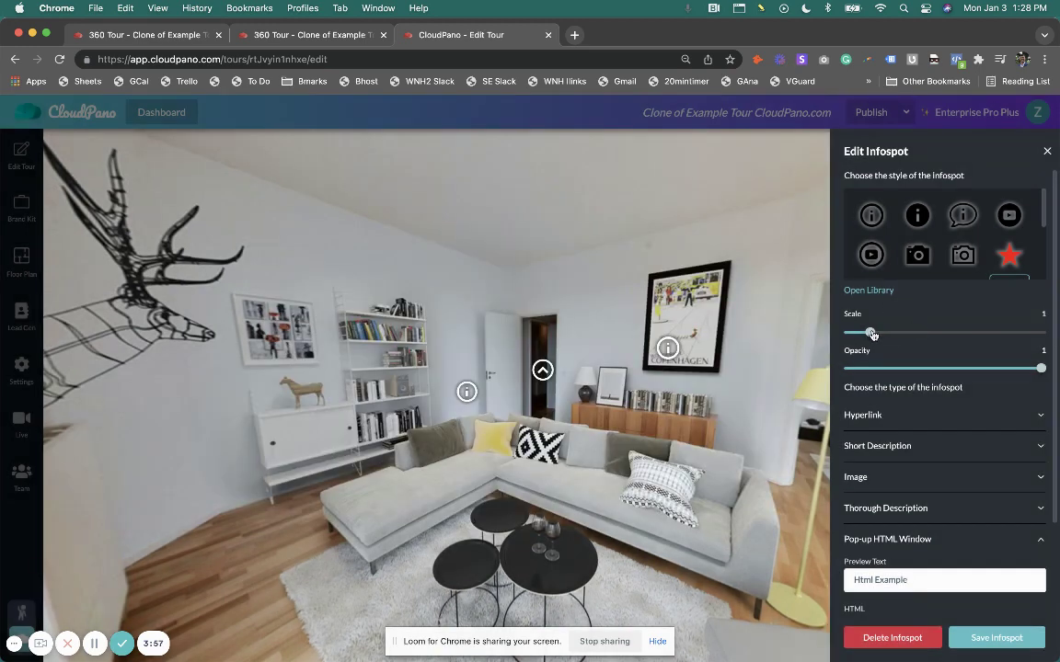
pyautogui.moveTo(872, 334); pyautogui.dragTo(908, 333)
pyautogui.scroll(-1, 959, 243)
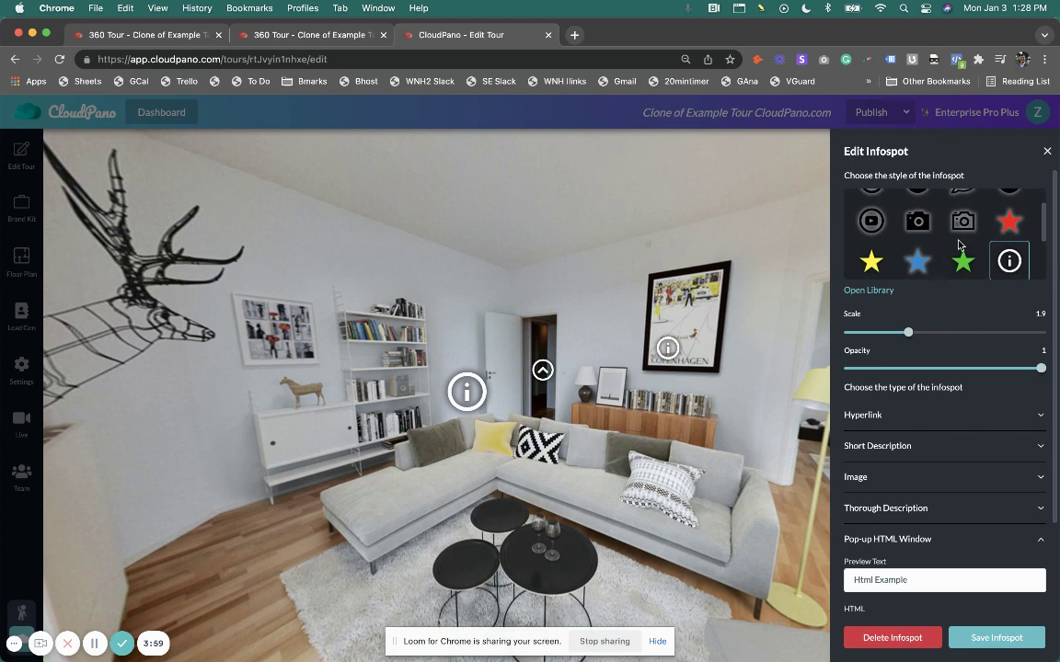
pyautogui.scroll(-2, 958, 244)
pyautogui.scroll(-1, 960, 243)
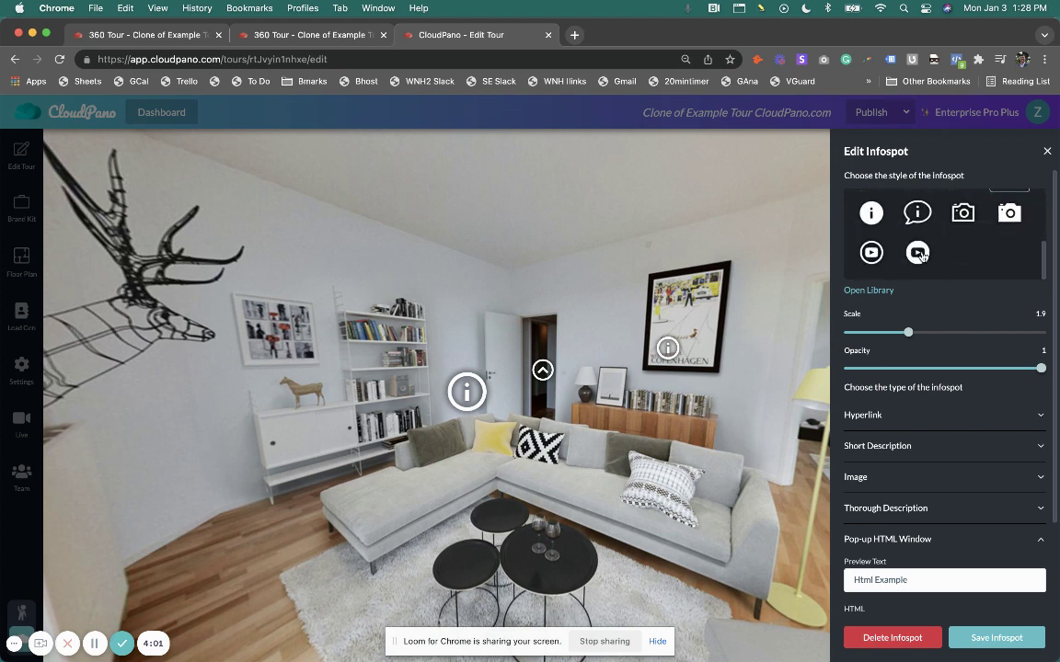
# Step: Choose the YouTube play icon, set opacity to 0.7, and check the pop-up iframe code
pyautogui.click(918, 253)
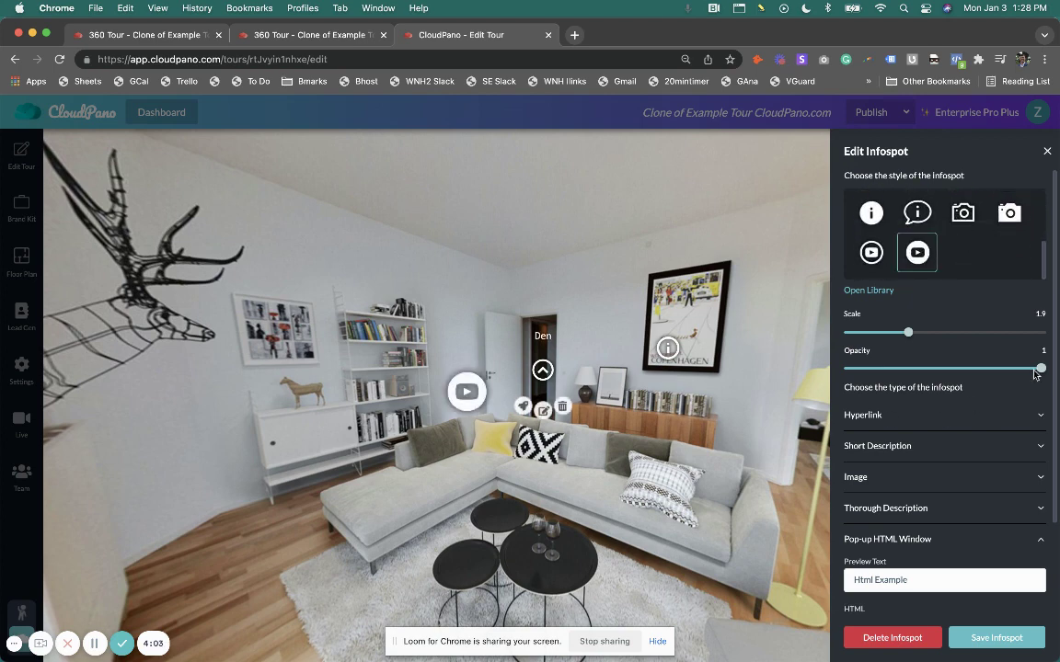
pyautogui.moveTo(1037, 372); pyautogui.dragTo(985, 369)
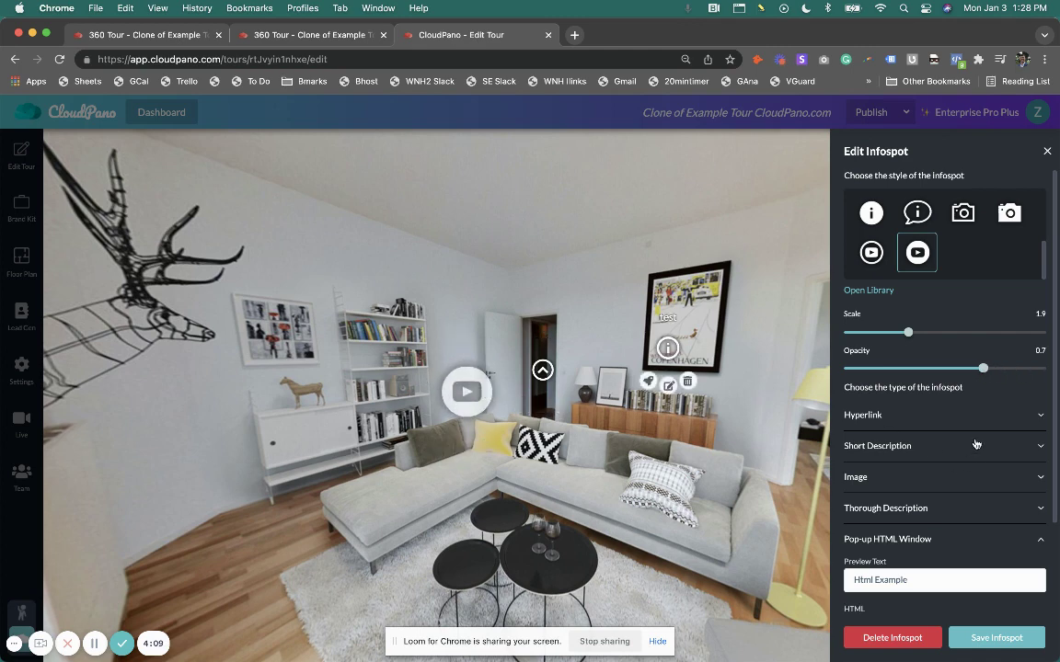
pyautogui.scroll(-2, 966, 478)
pyautogui.scroll(-2, 952, 543)
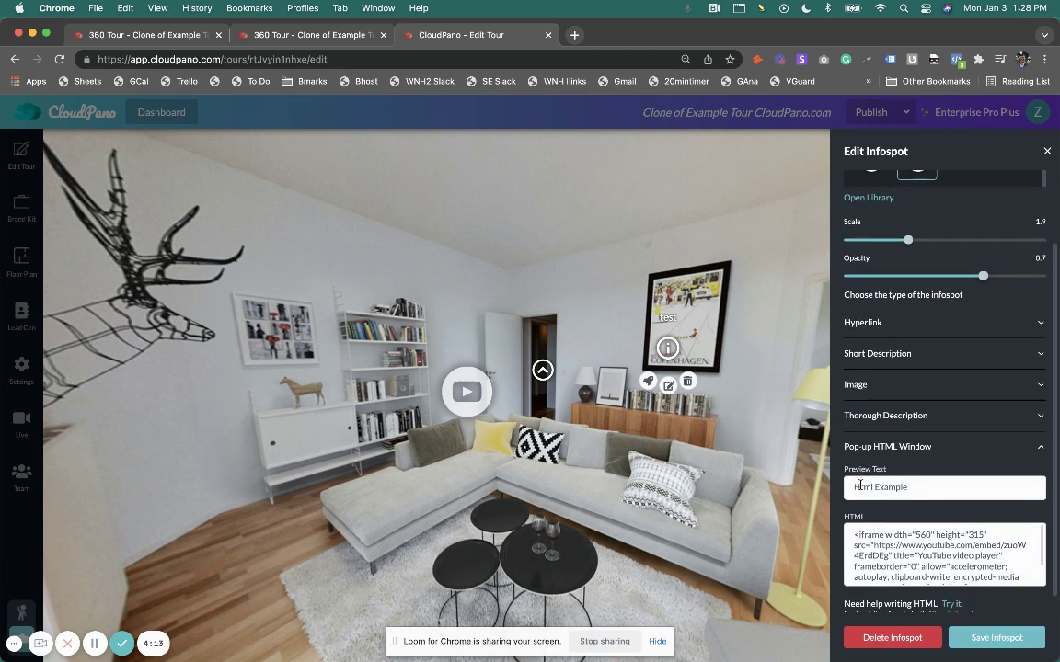
pyautogui.scroll(-3, 918, 563)
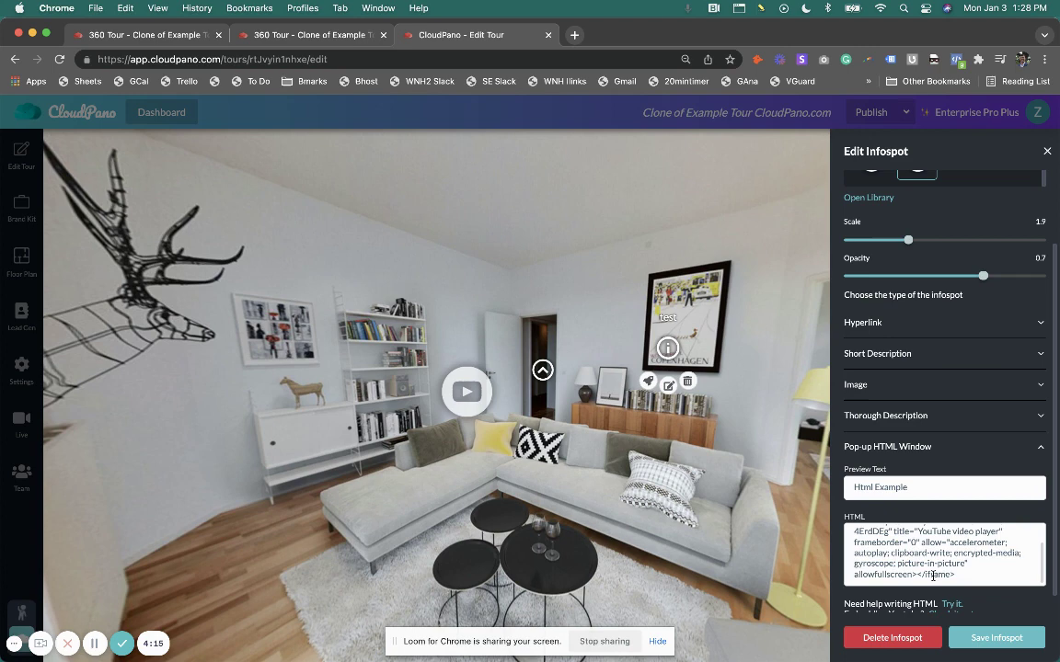
pyautogui.scroll(3, 918, 563)
# Step: Save the info spot, move it up-left beside the bookshelf, and view the published tour
pyautogui.click(1020, 647)
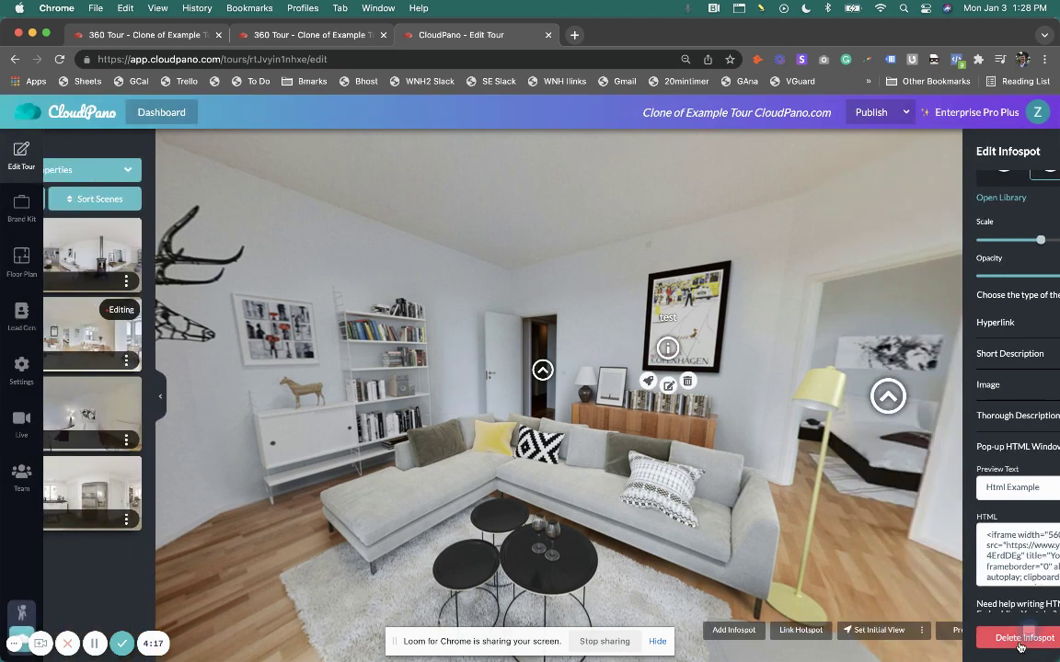
pyautogui.moveTo(443, 391); pyautogui.dragTo(387, 354)
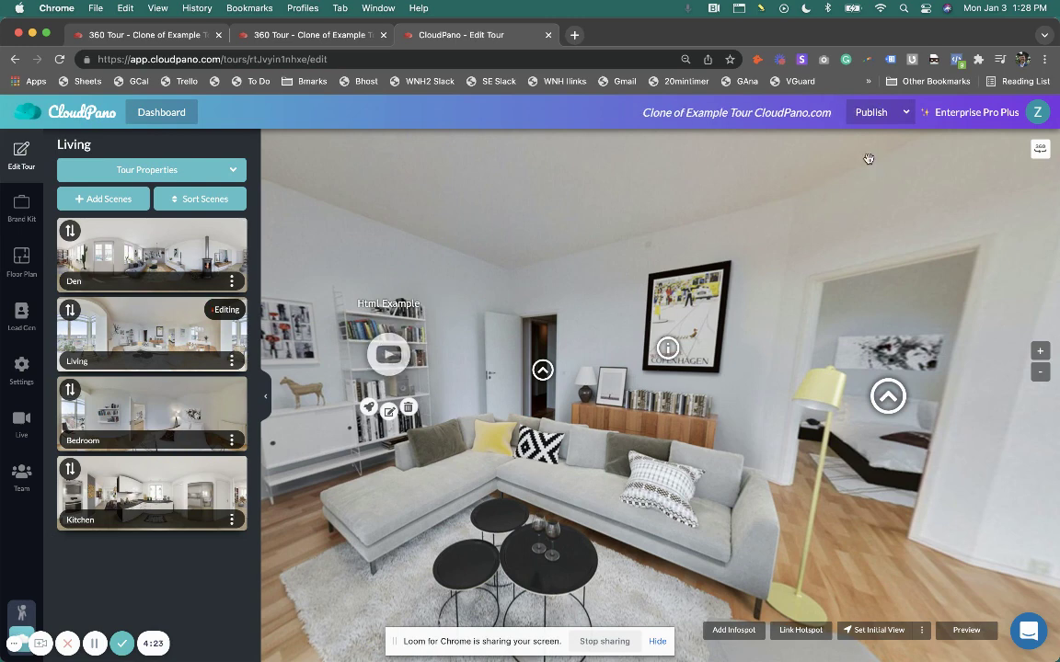
pyautogui.click(865, 112)
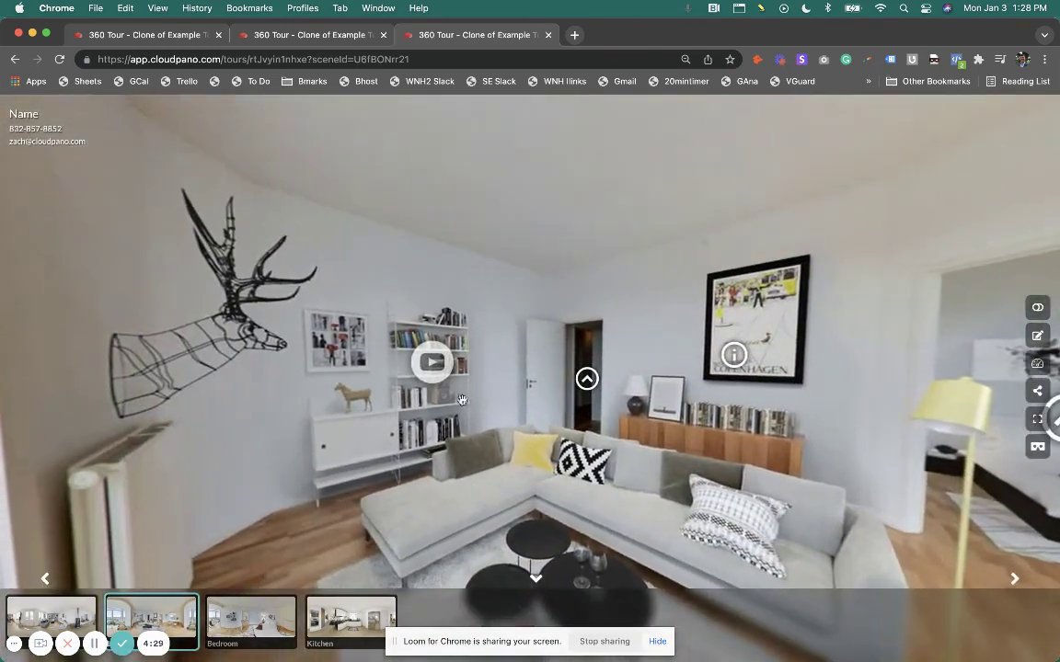
pyautogui.click(433, 363)
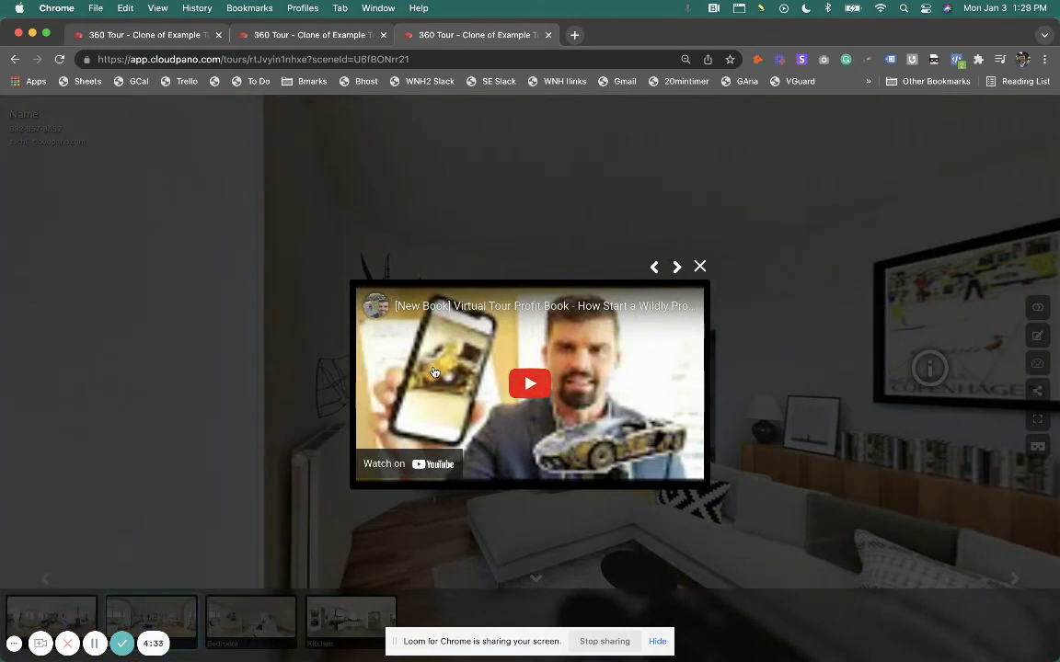
pyautogui.click(700, 267)
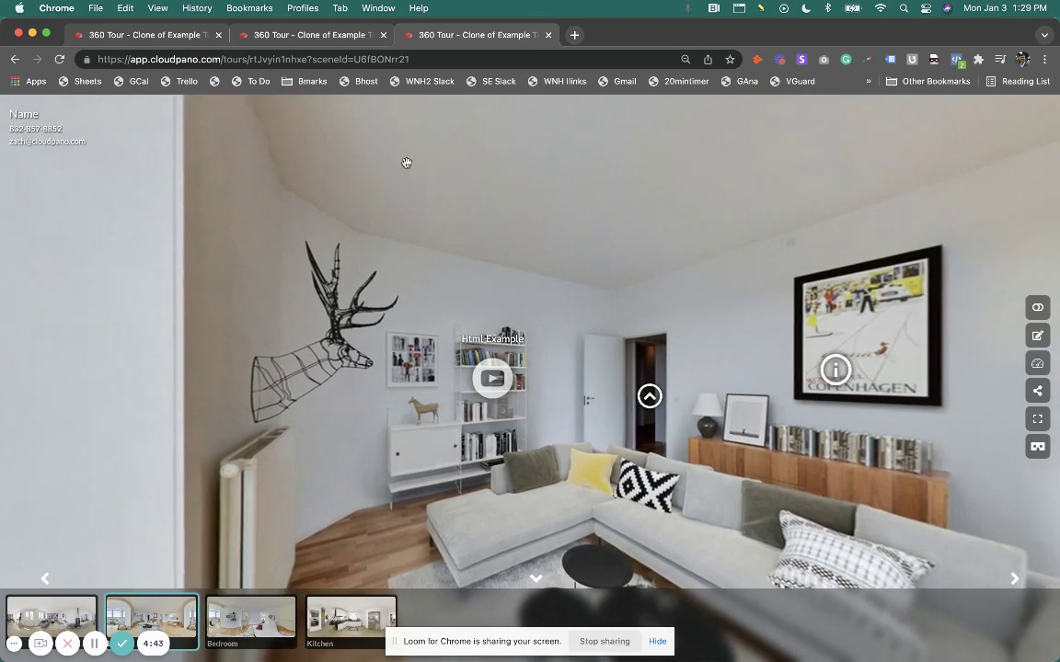
# Step: Copy the cloudpano.com domain from the tour's address bar
pyautogui.click(219, 60)
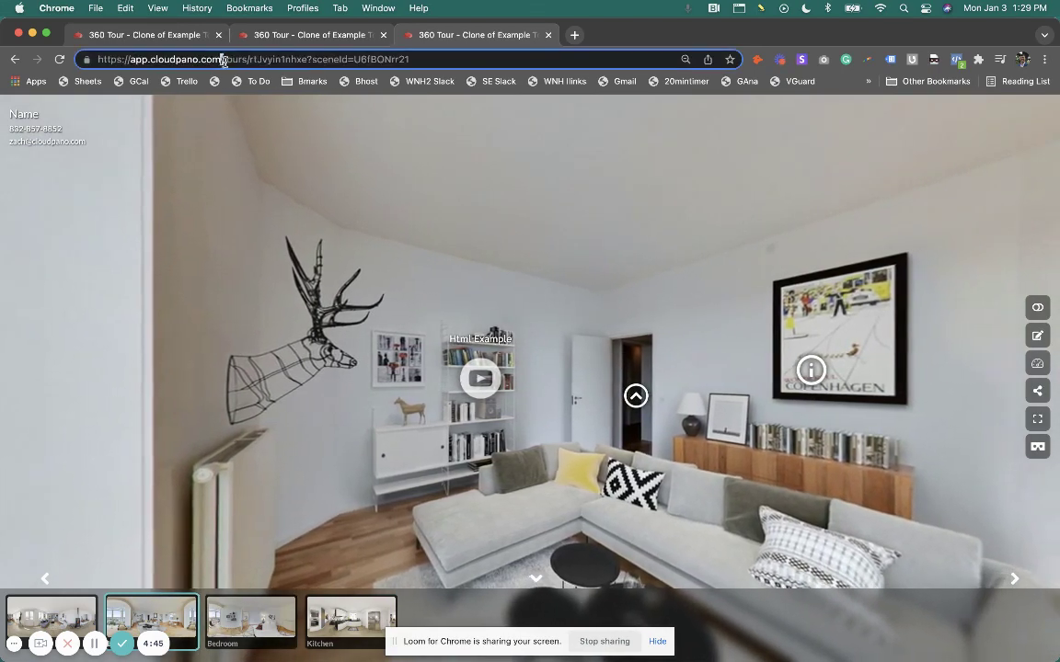
pyautogui.moveTo(219, 60); pyautogui.dragTo(151, 60)
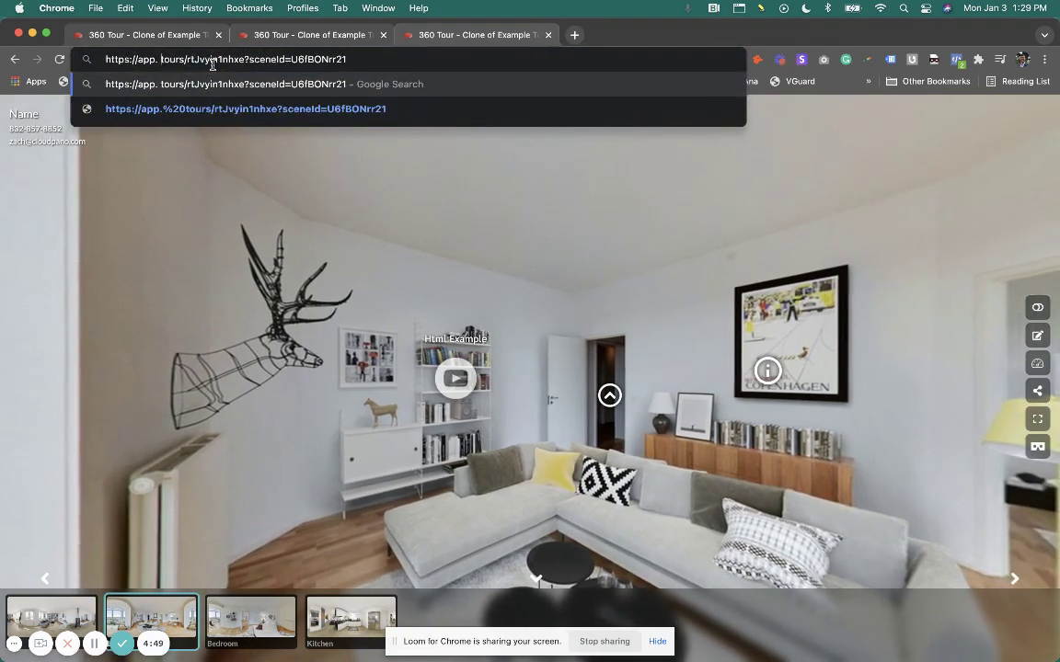
pyautogui.press('super+z')
pyautogui.press('super+c')
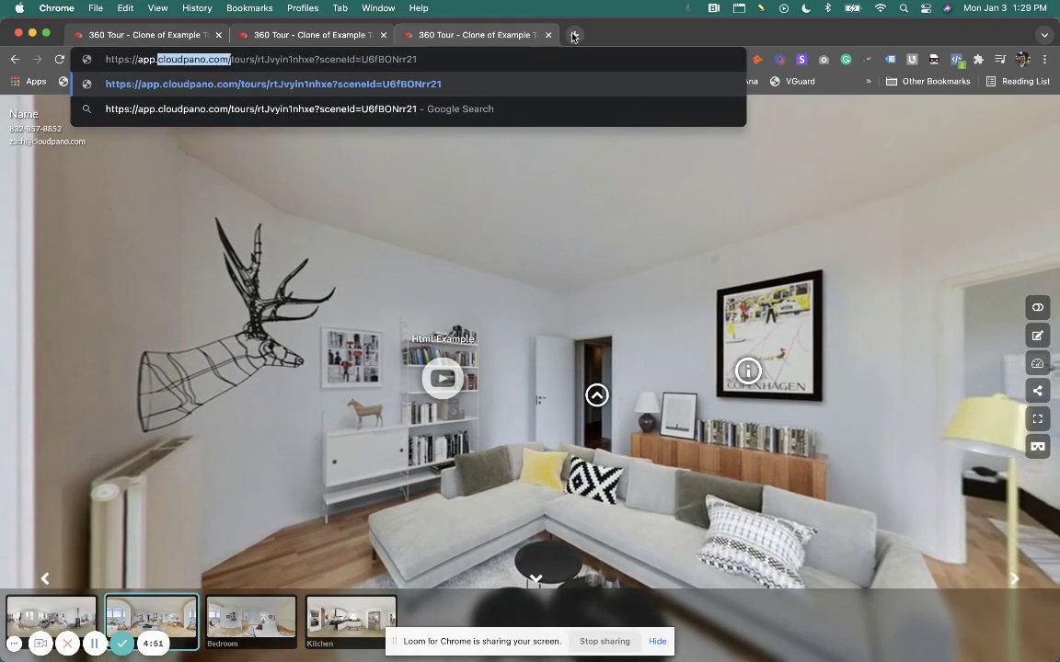
# Step: Load cloudpano.com in a new tab and go to the Pro Plus upgrade page
pyautogui.click(574, 35)
pyautogui.press('super+v')
pyautogui.press('Return')
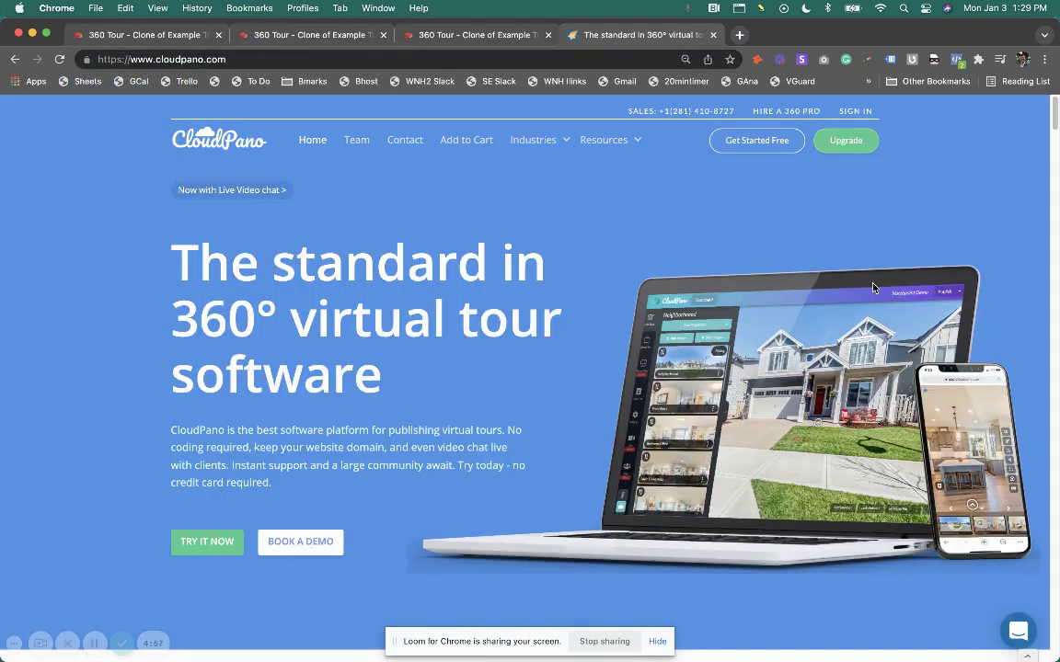
pyautogui.click(850, 146)
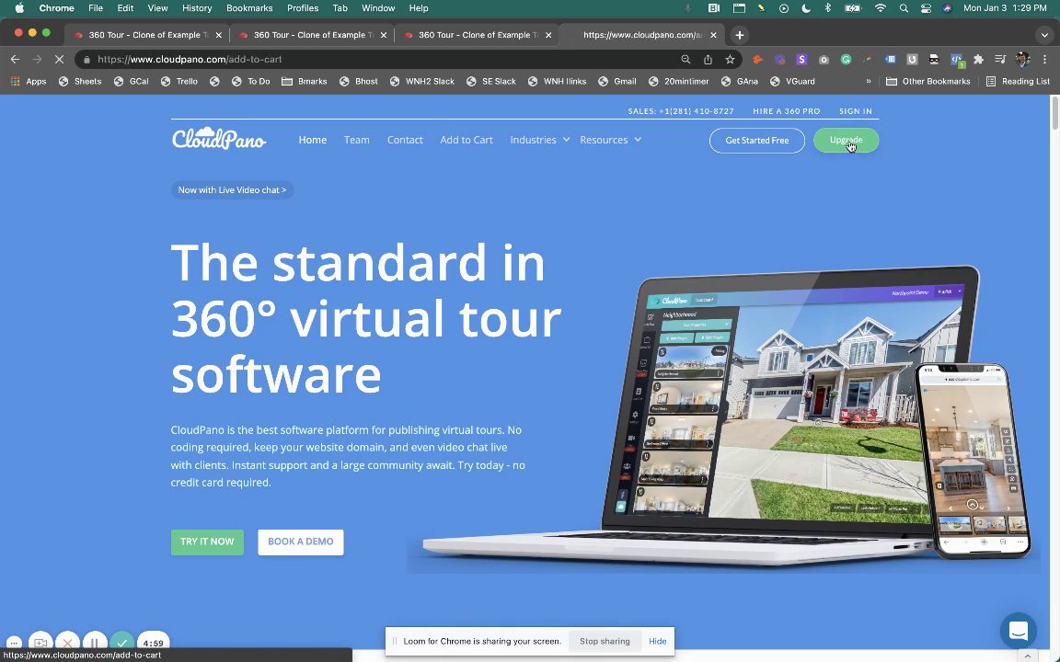